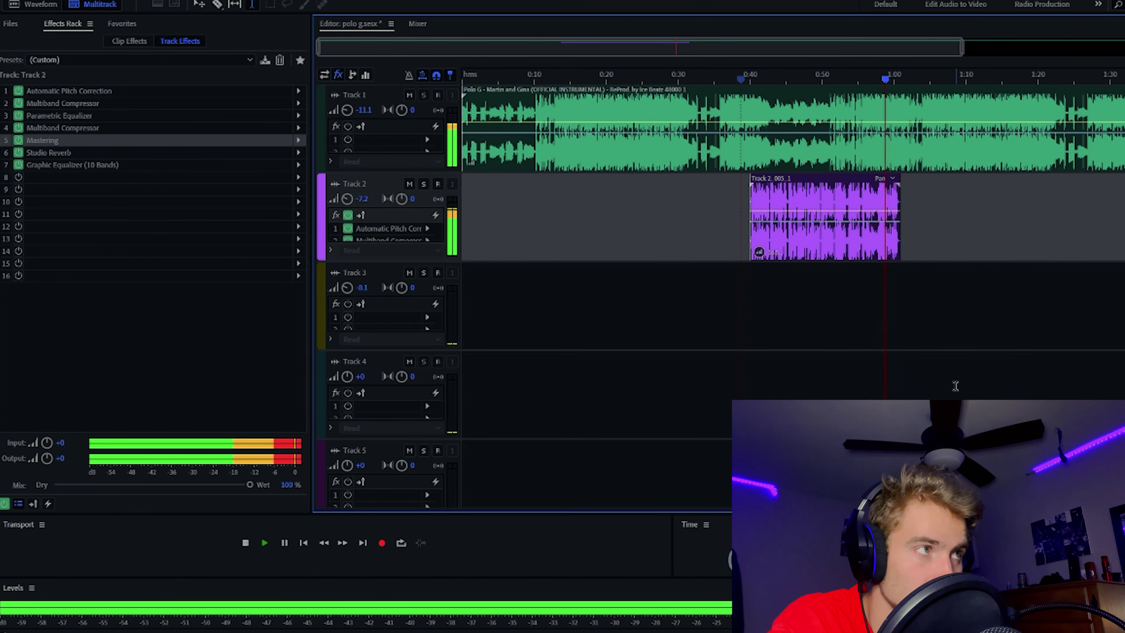
Stop playback and return the playhead to the start of the vocal clip on Track 2
key(space)
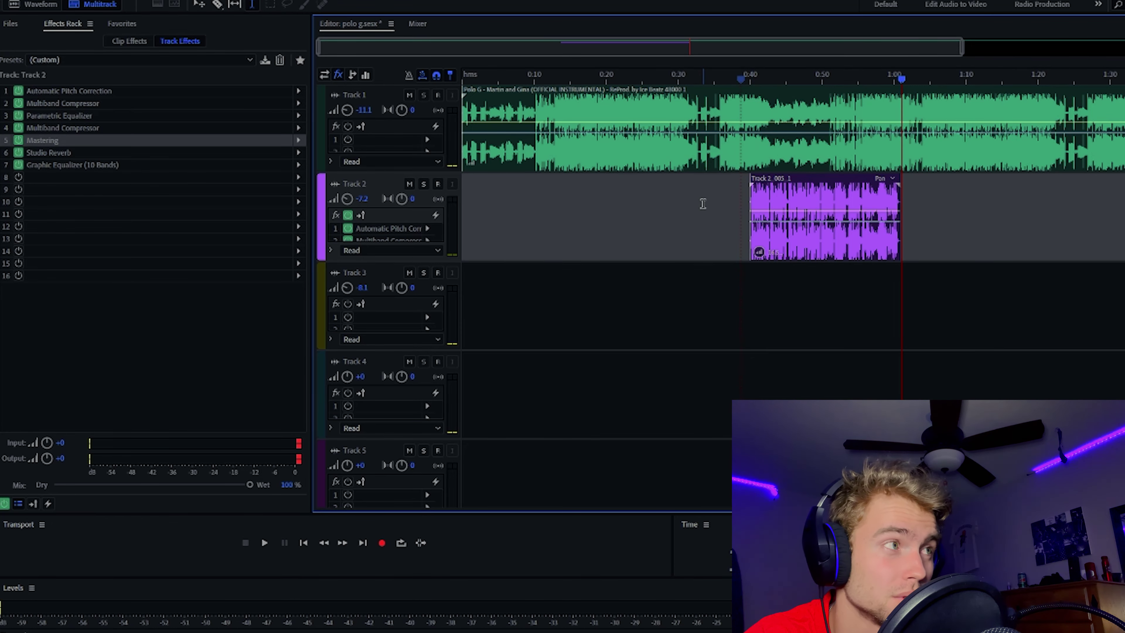
click(742, 205)
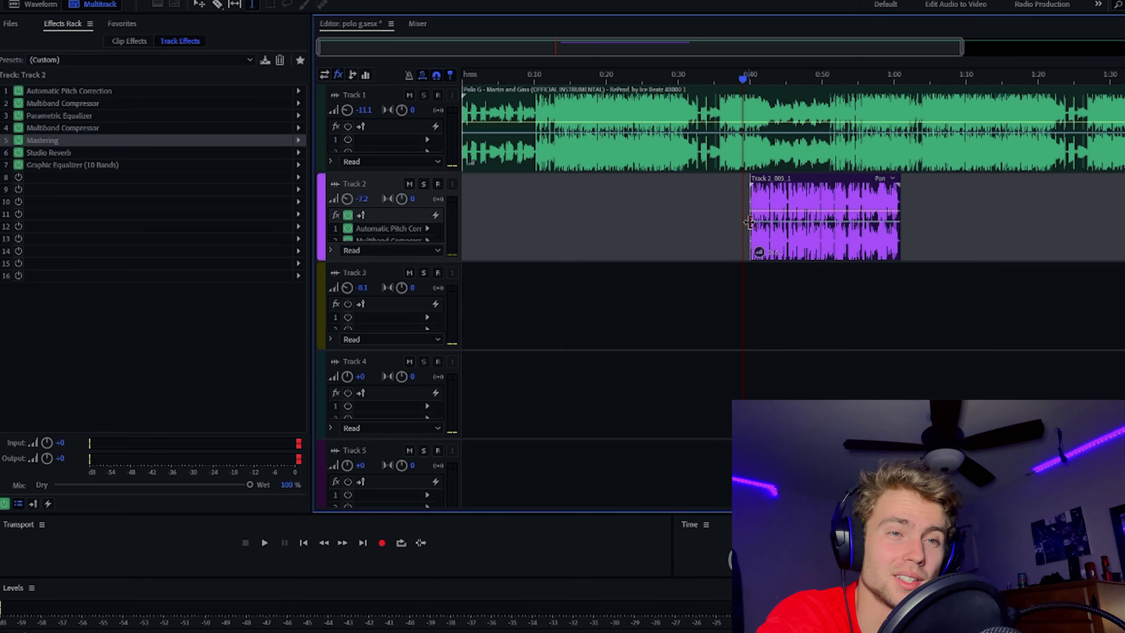
click(747, 199)
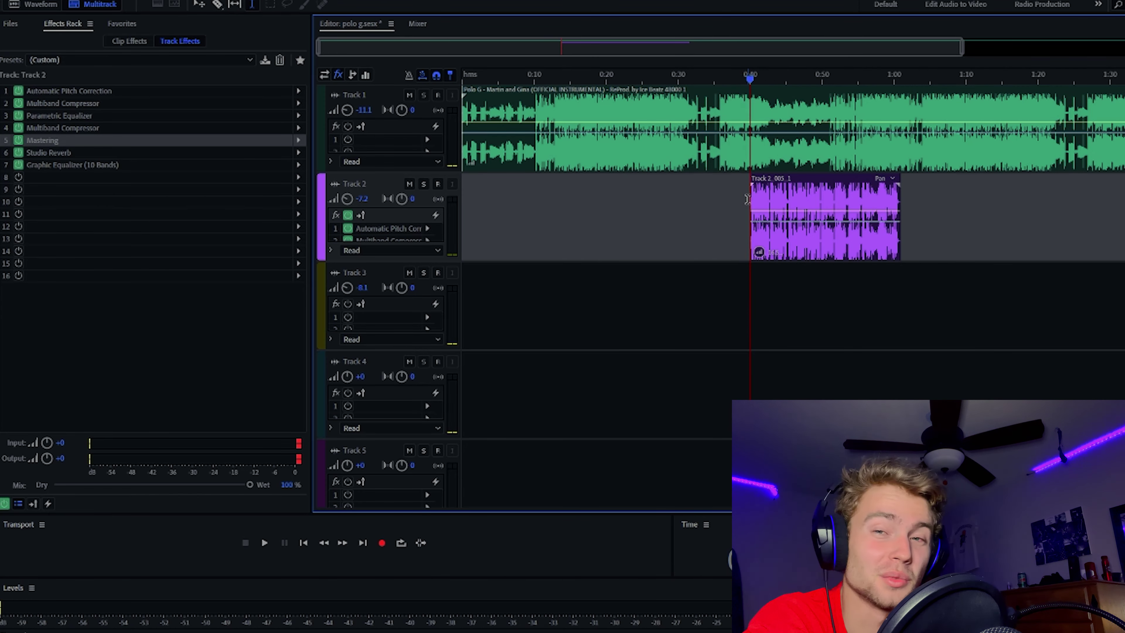
Switch off the active effects in Track 2's effects rack, from Automatic Pitch Correction to Graphic Equalizer
click(18, 165)
click(18, 140)
click(18, 128)
click(18, 116)
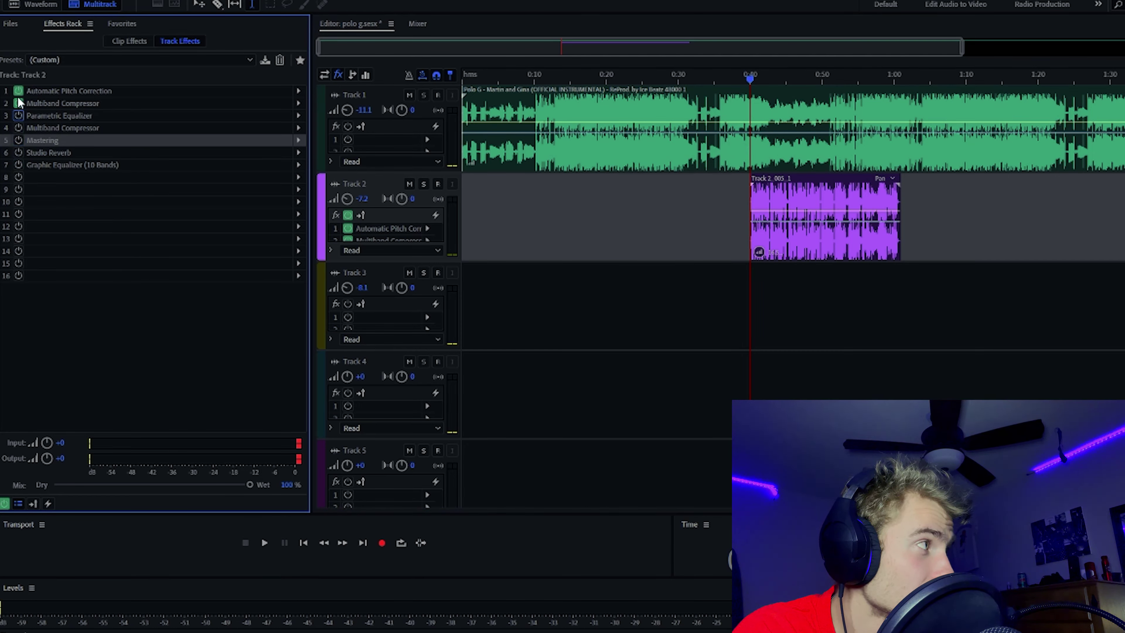
click(19, 91)
click(19, 103)
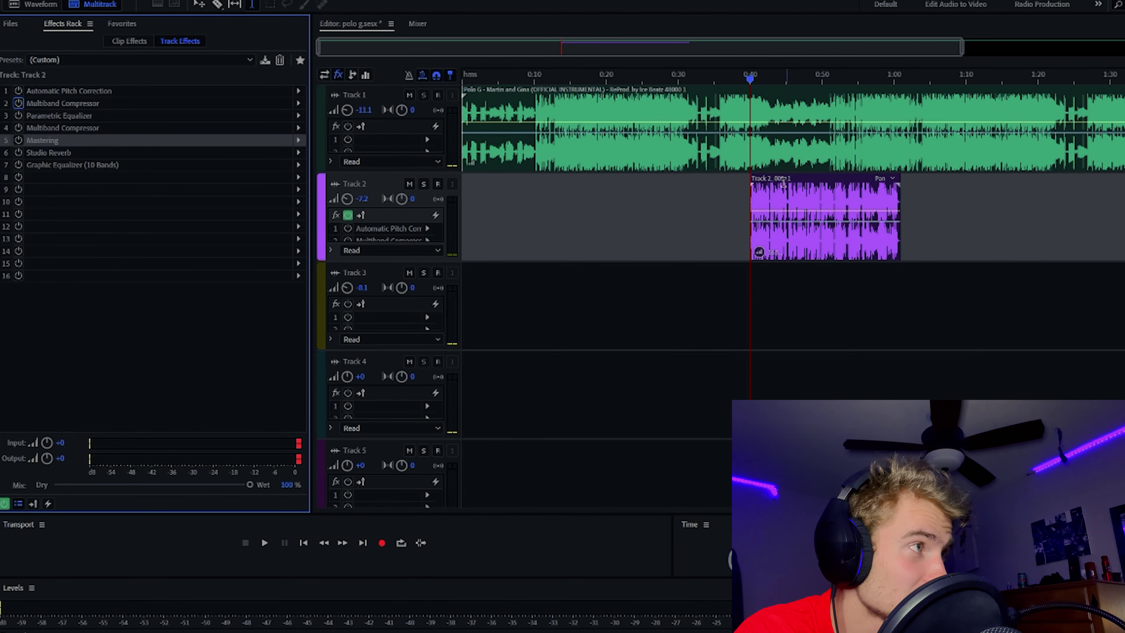
Mute the instrumental on Track 1 and play the dry vocal from the start of its clip
click(746, 195)
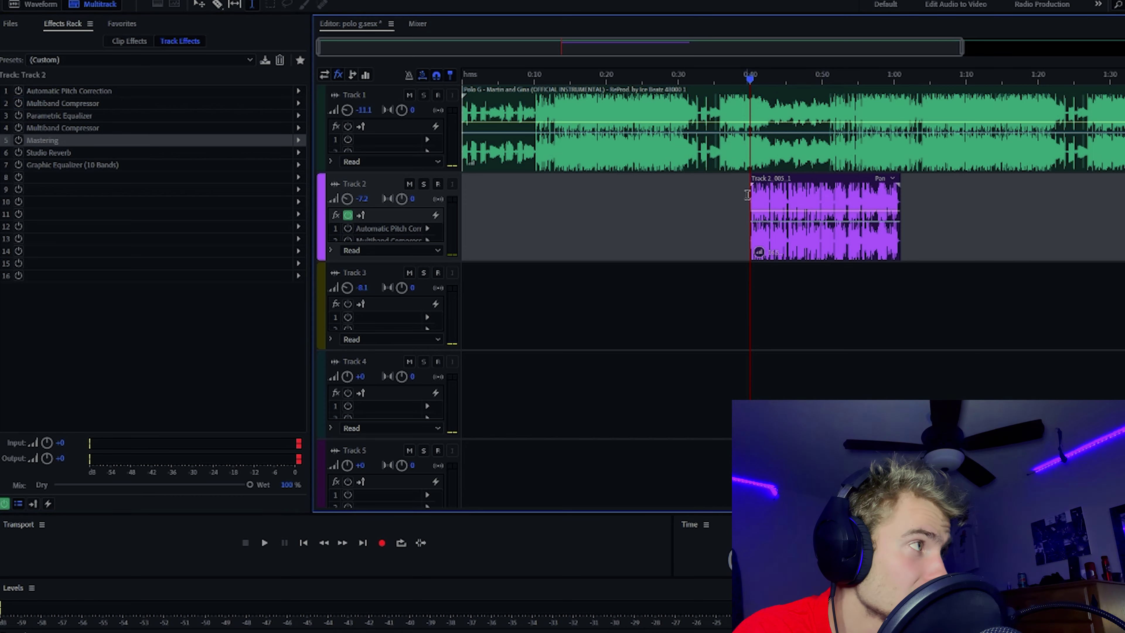
click(409, 95)
key(space)
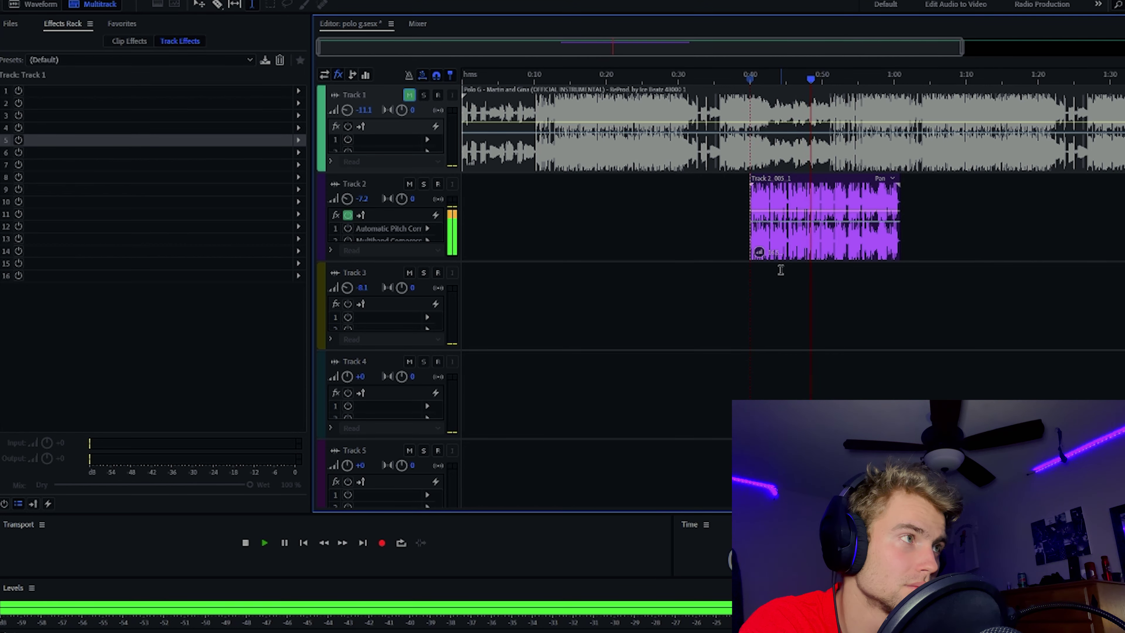
key(space)
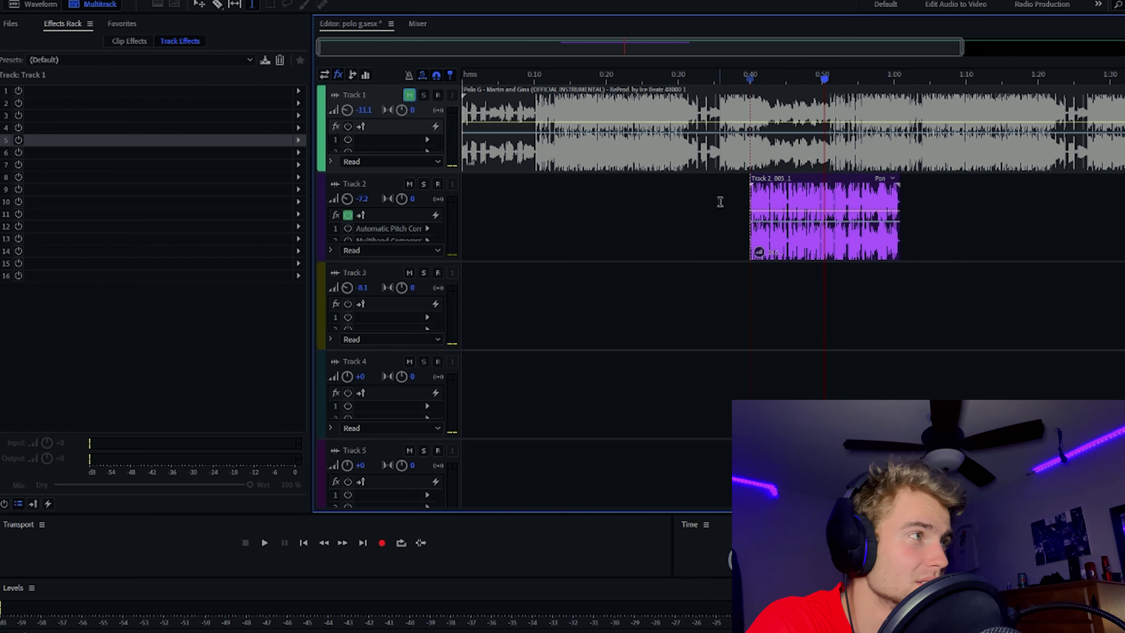
Enable Automatic Pitch Correction on Track 2, view its settings while playing the vocal from the clip start, and close them
click(740, 203)
click(18, 90)
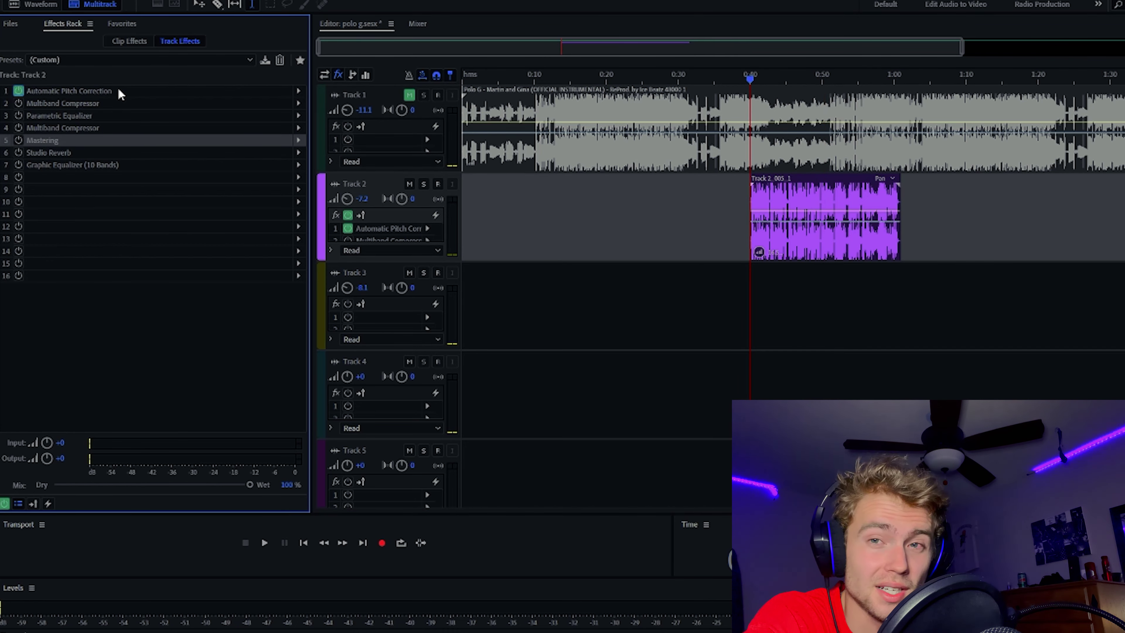
click(119, 91)
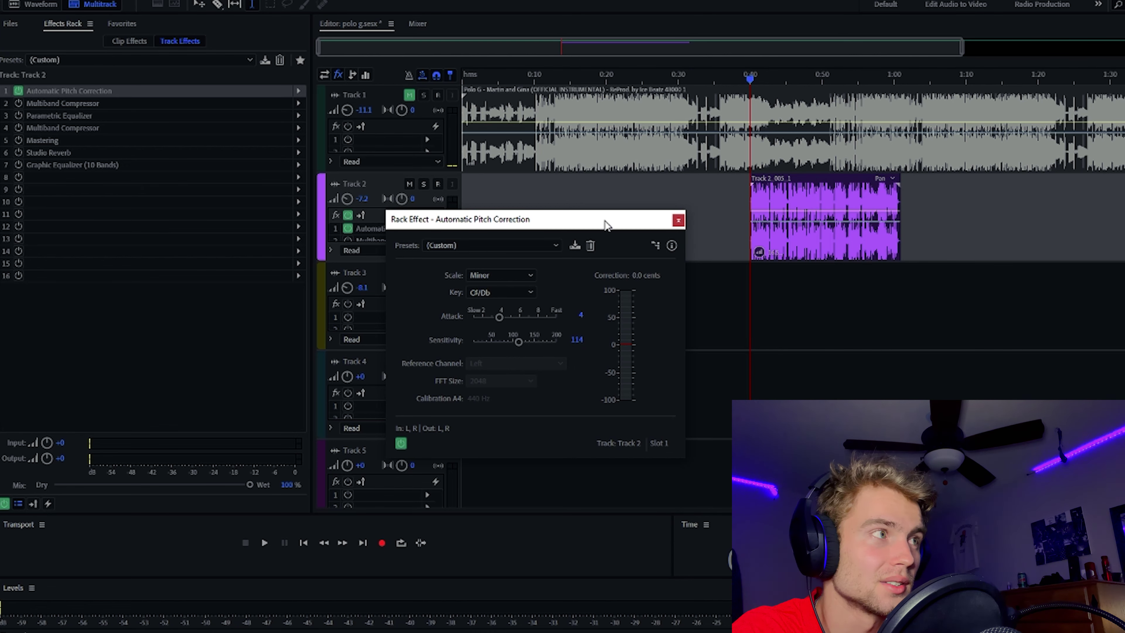
key(space)
drag(605, 225, 629, 262)
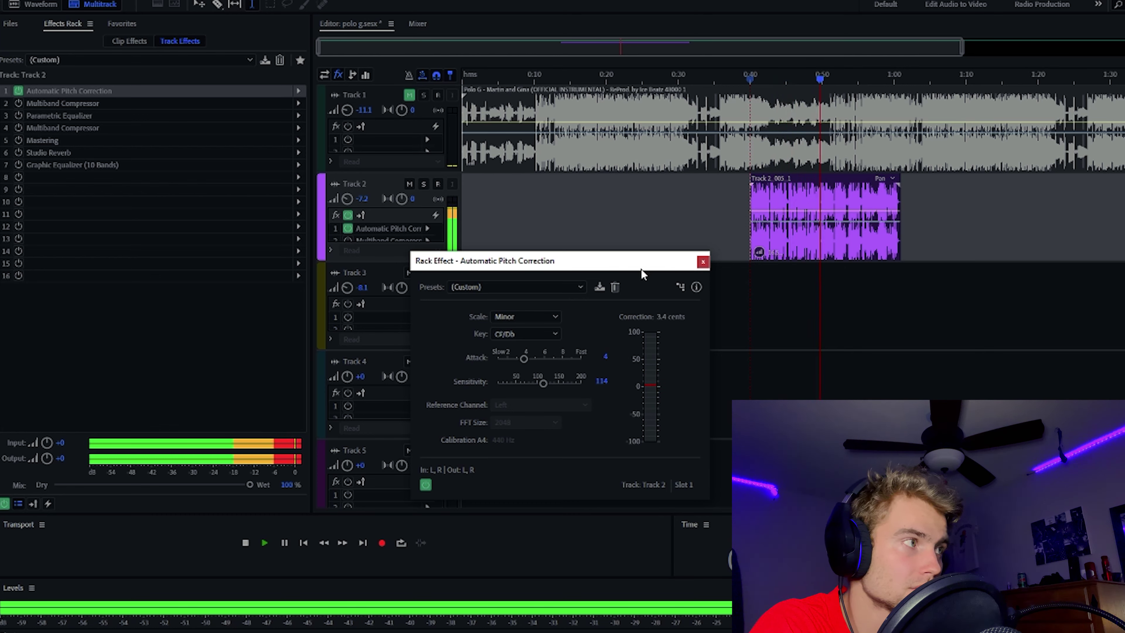
key(space)
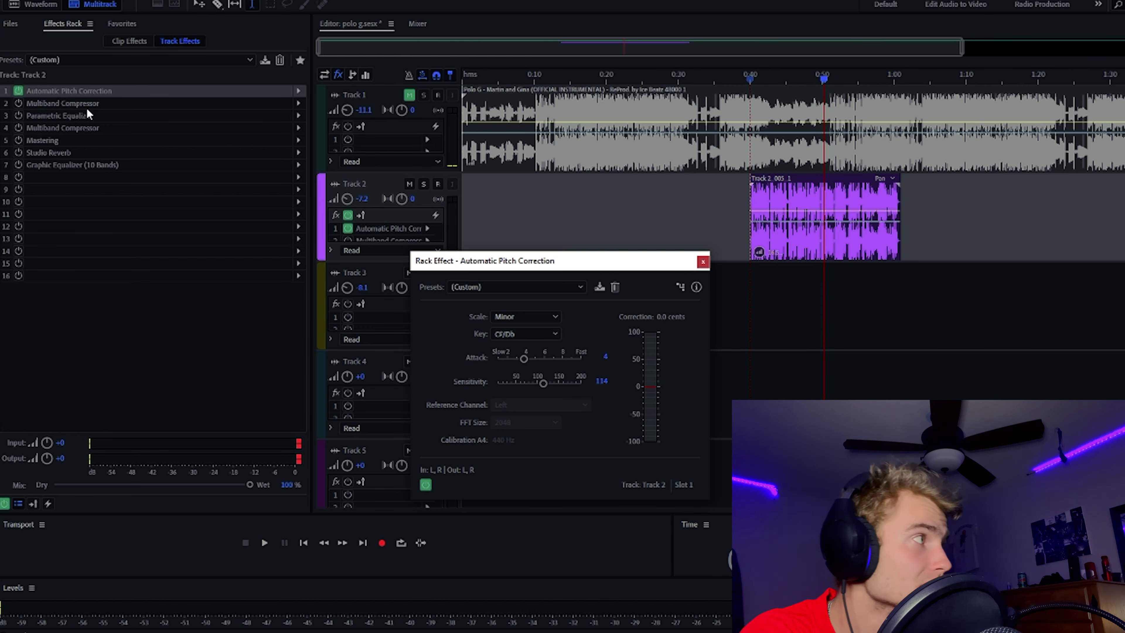
click(703, 262)
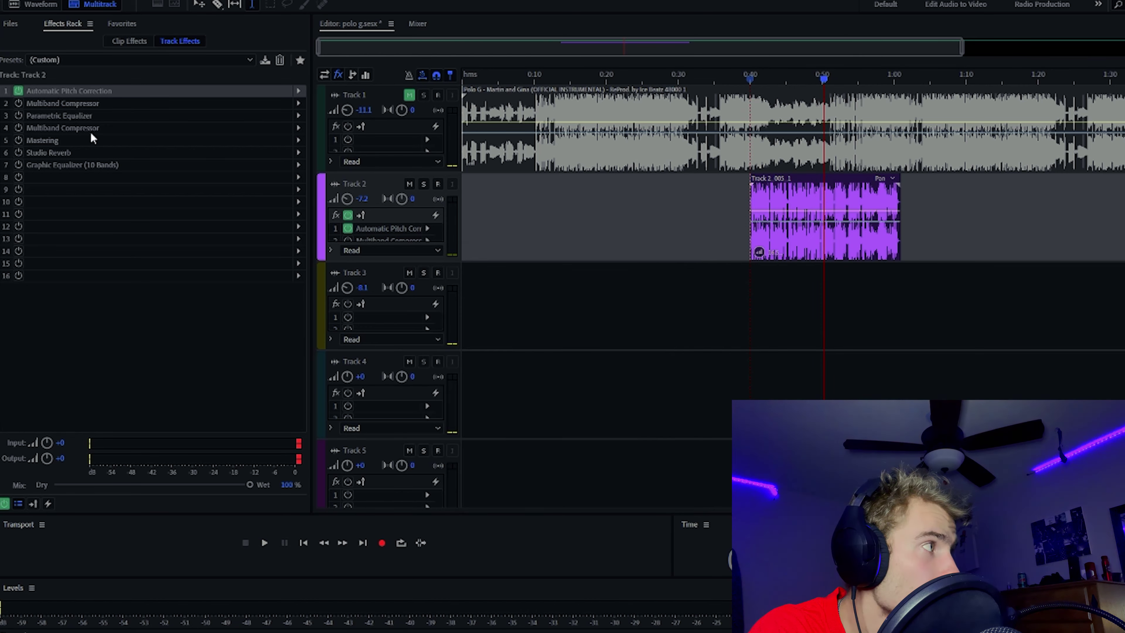
Enable the slot 2 Multiband Compressor on Track 2 and open its settings, keeping the vocal clip's start in view
click(18, 103)
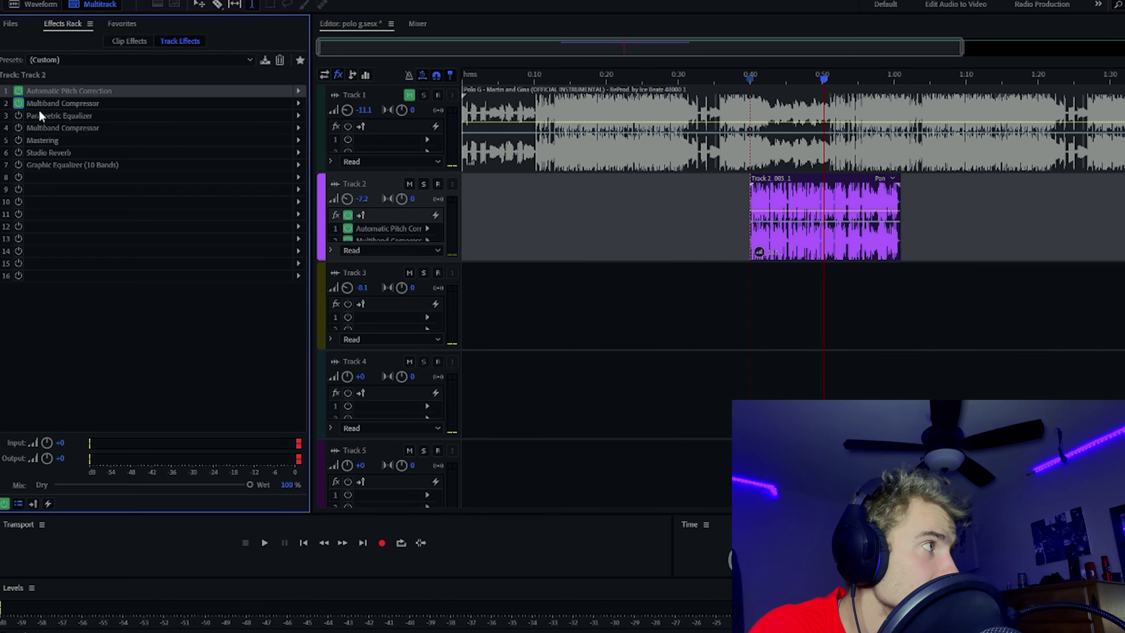
click(149, 102)
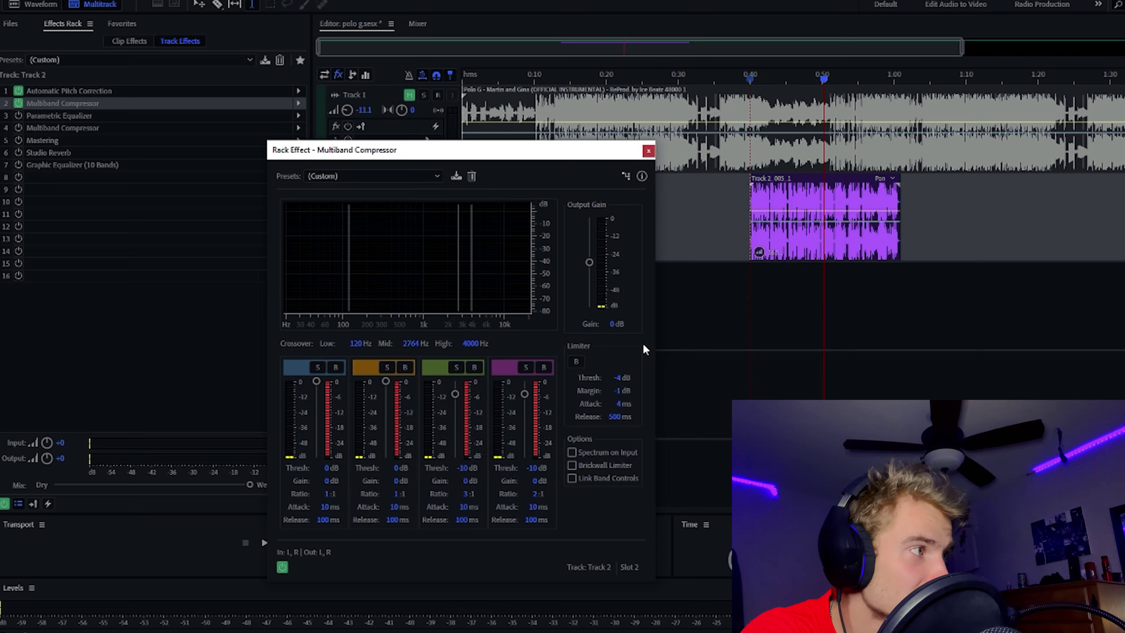
click(740, 311)
click(673, 313)
click(696, 312)
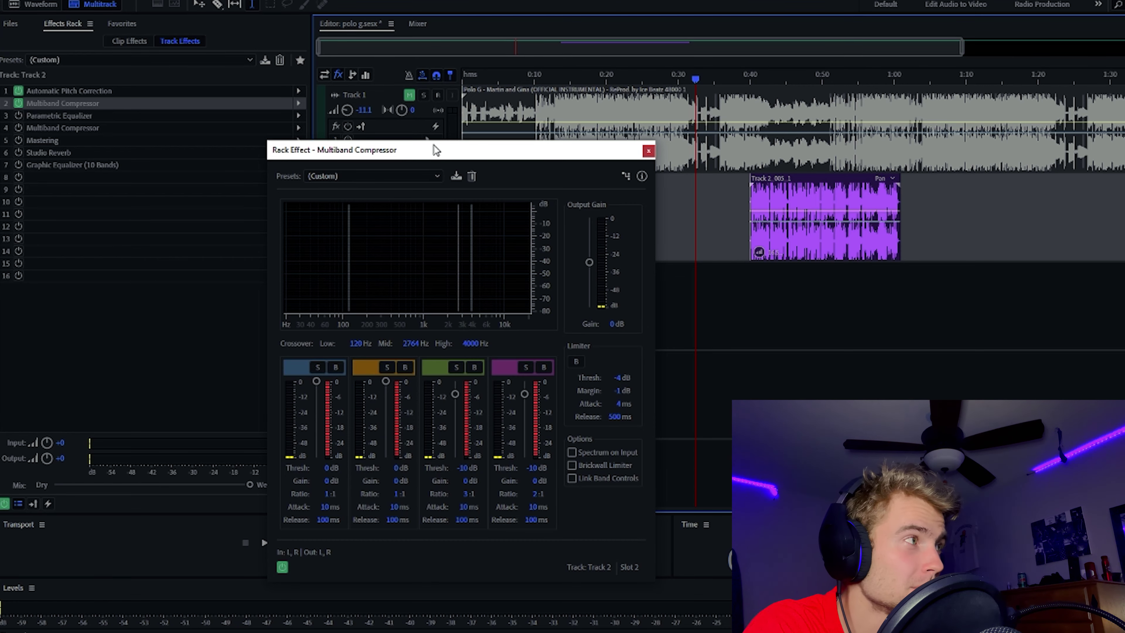
drag(435, 153, 539, 225)
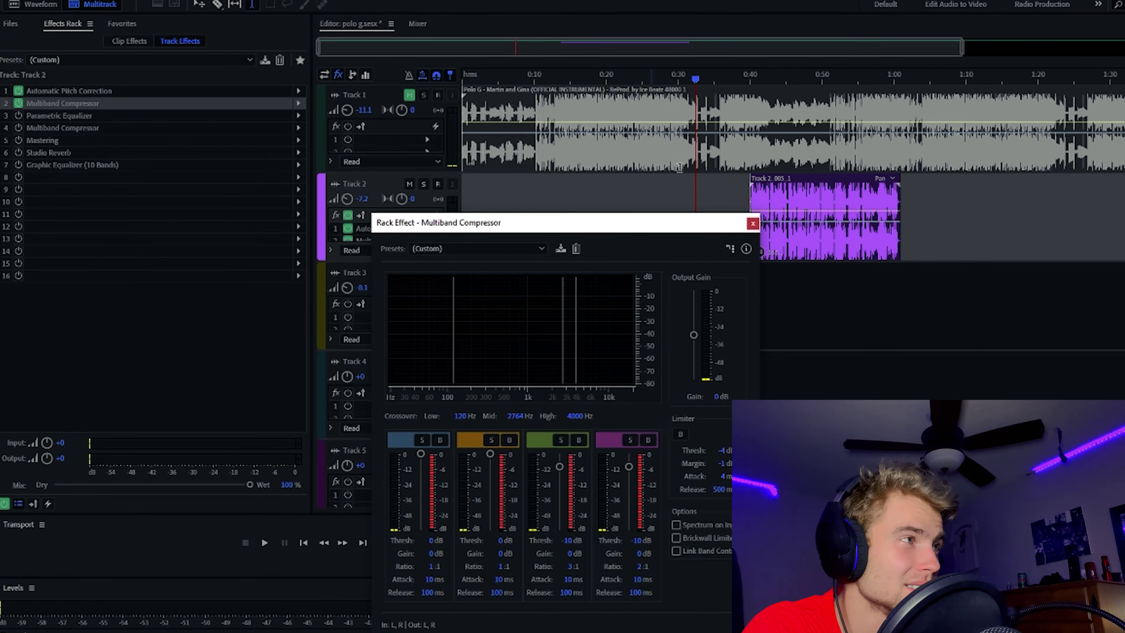
Play the vocal while comparing the slot 2 Multiband Compressor off and on, close its settings, and return to just before the clip
click(746, 194)
key(space)
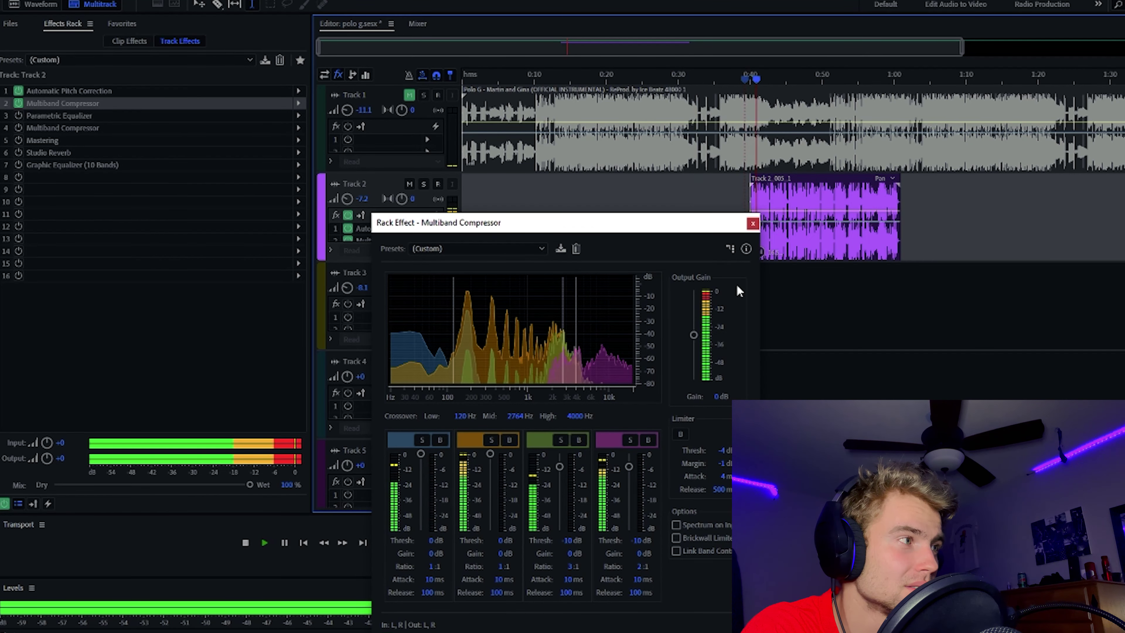
click(19, 105)
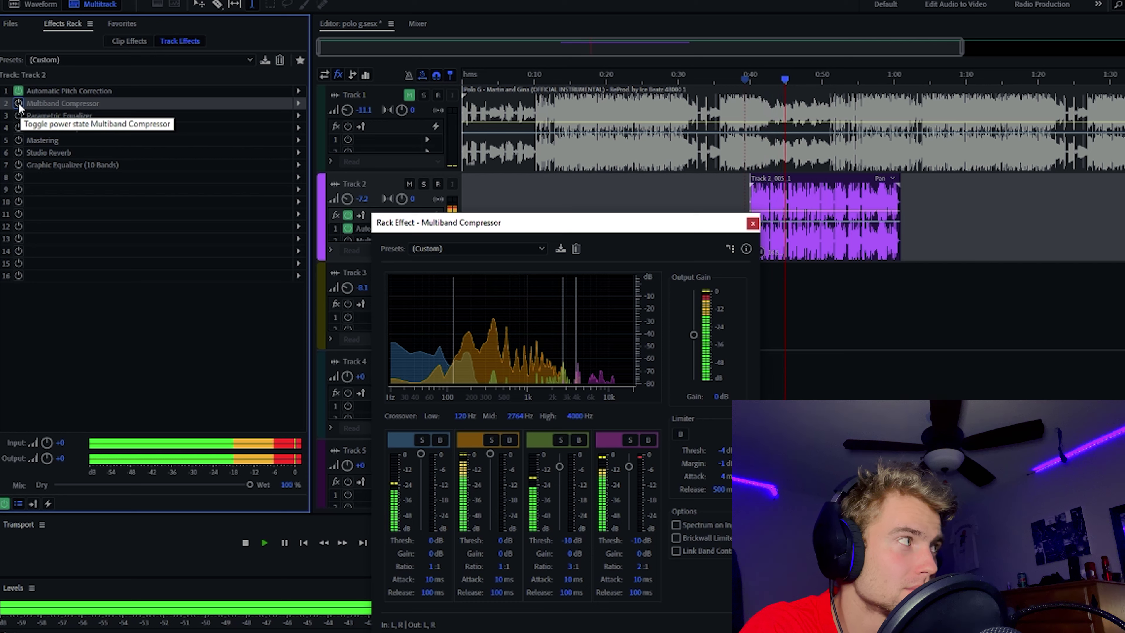
click(18, 103)
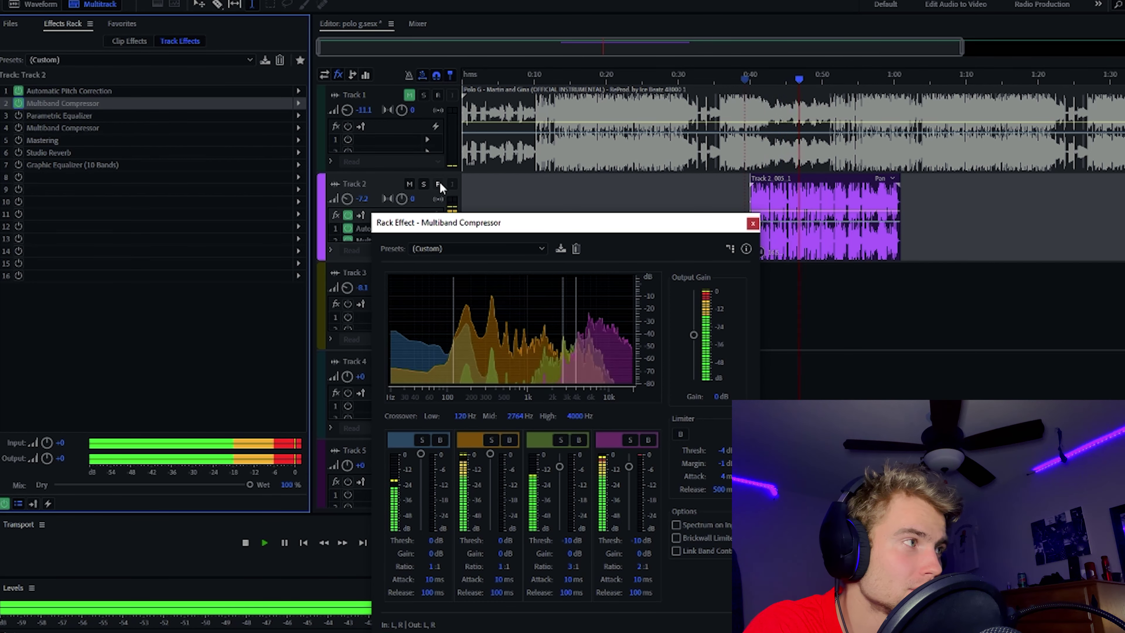
click(753, 225)
key(space)
click(744, 211)
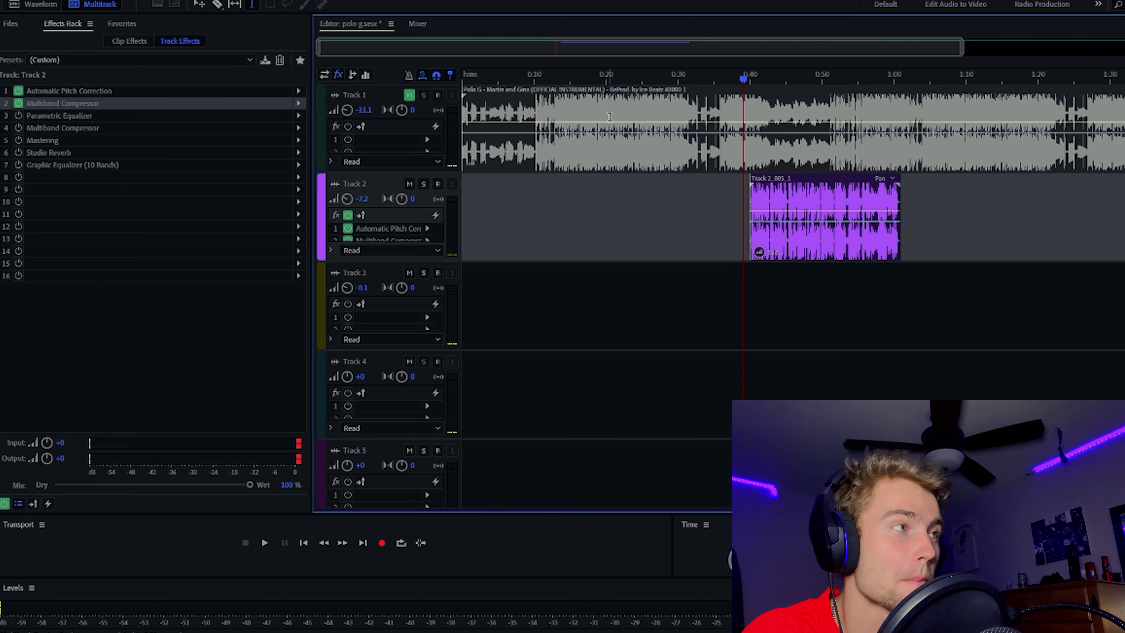
Enable the Parametric Equalizer on Track 2, review its Vocal Enhancer curve and band settings, and close it
click(18, 116)
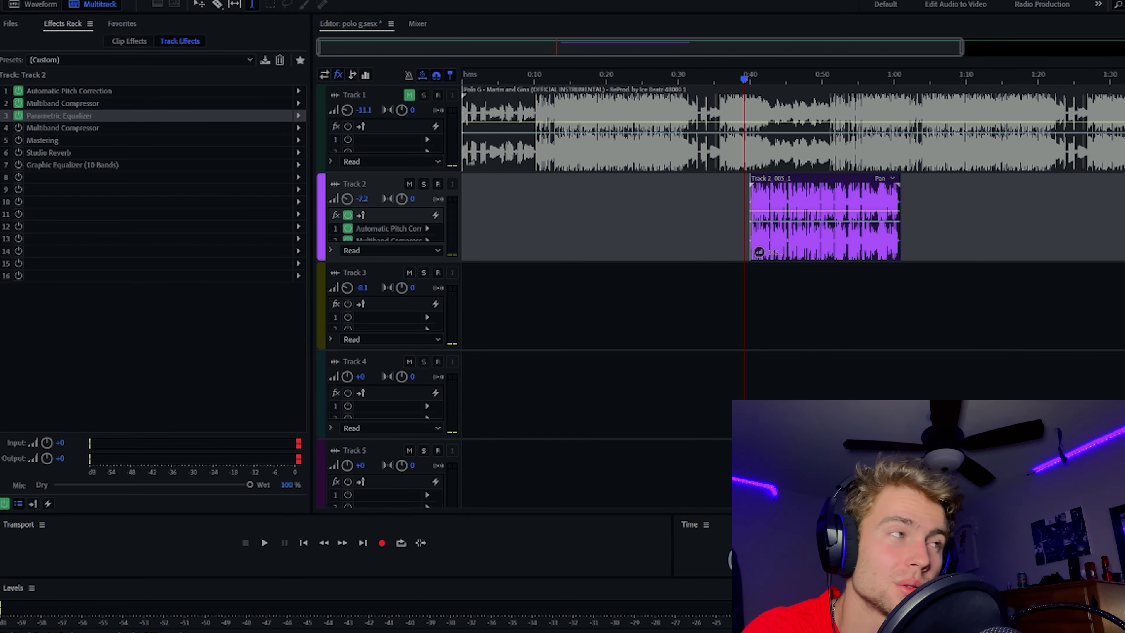
double_click(59, 115)
drag(379, 199, 389, 171)
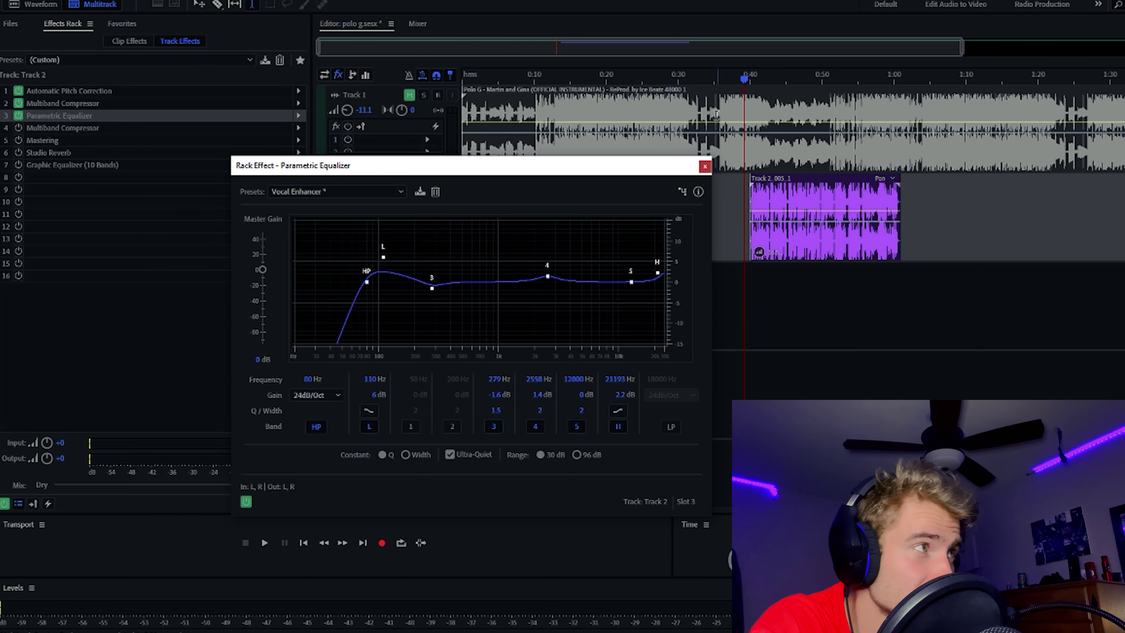
click(704, 167)
Enable the slot 4 Multiband Compressor and set its green band threshold to -9 dB and purple band threshold to -13 dB
click(19, 128)
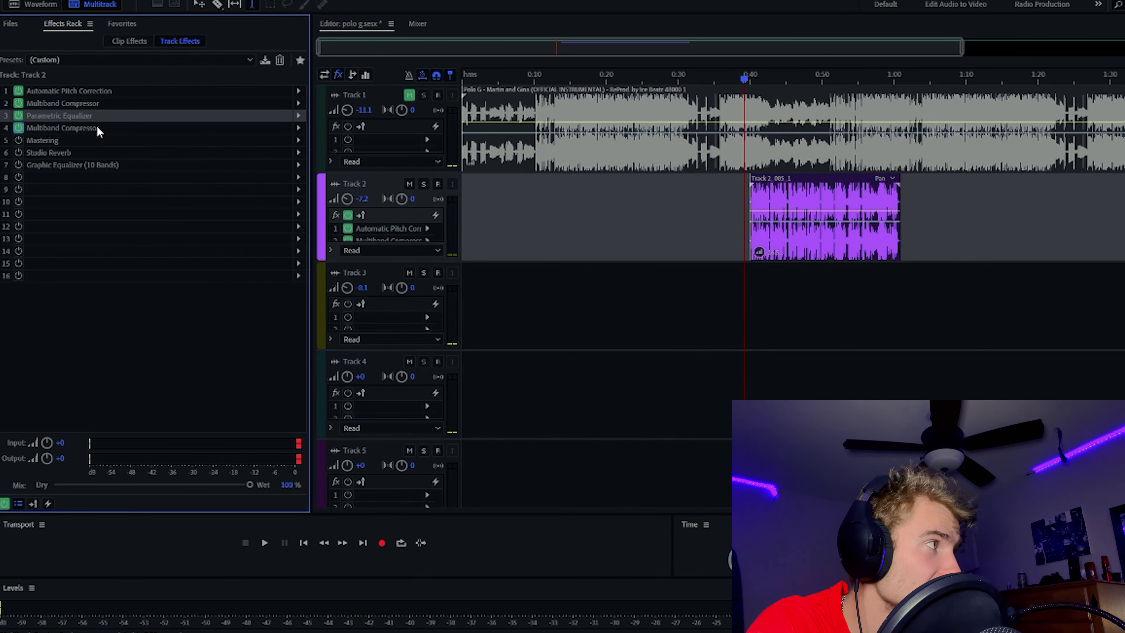
double_click(96, 129)
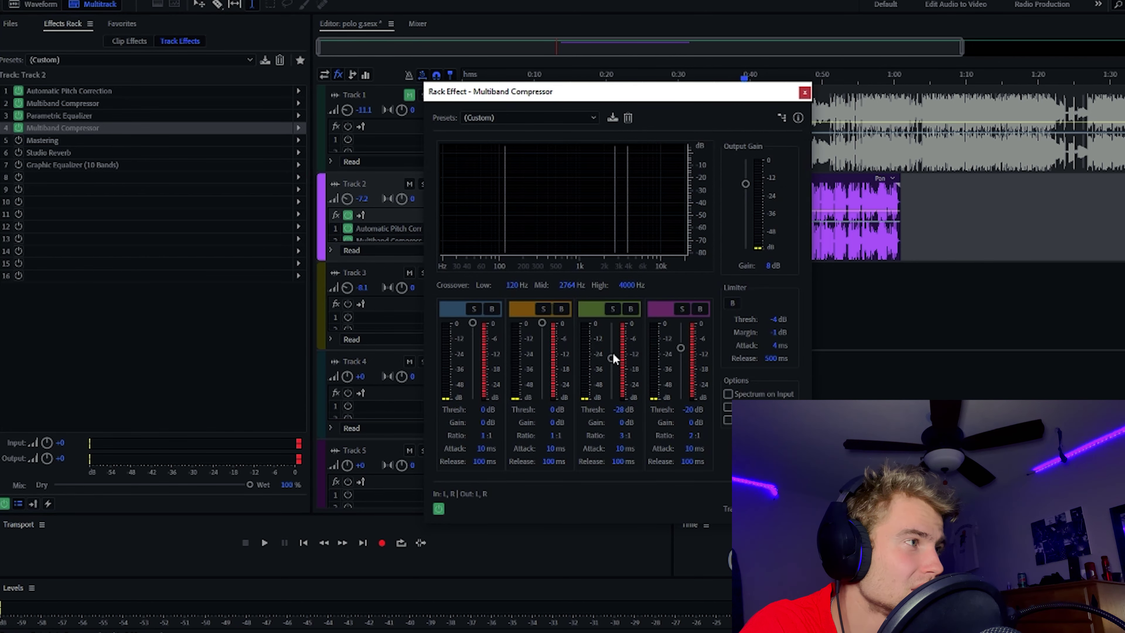
drag(611, 358, 683, 339)
click(804, 92)
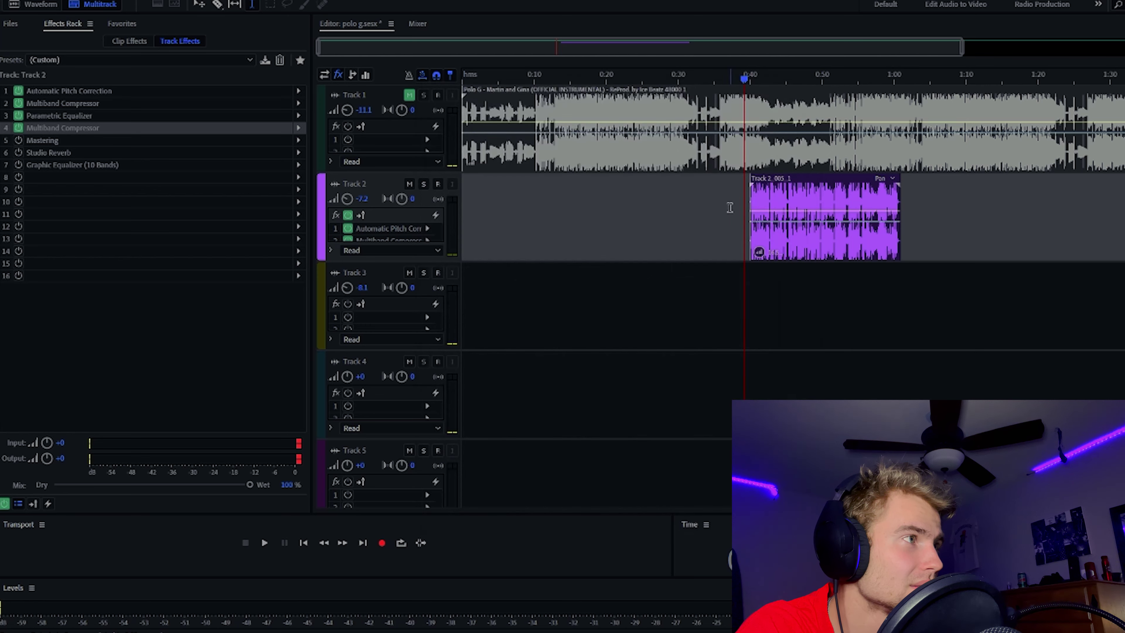
While playing the vocal, set the slot 4 Multiband Compressor thresholds to -21 dB on the purple band and -16 dB on the green band
click(747, 205)
key(space)
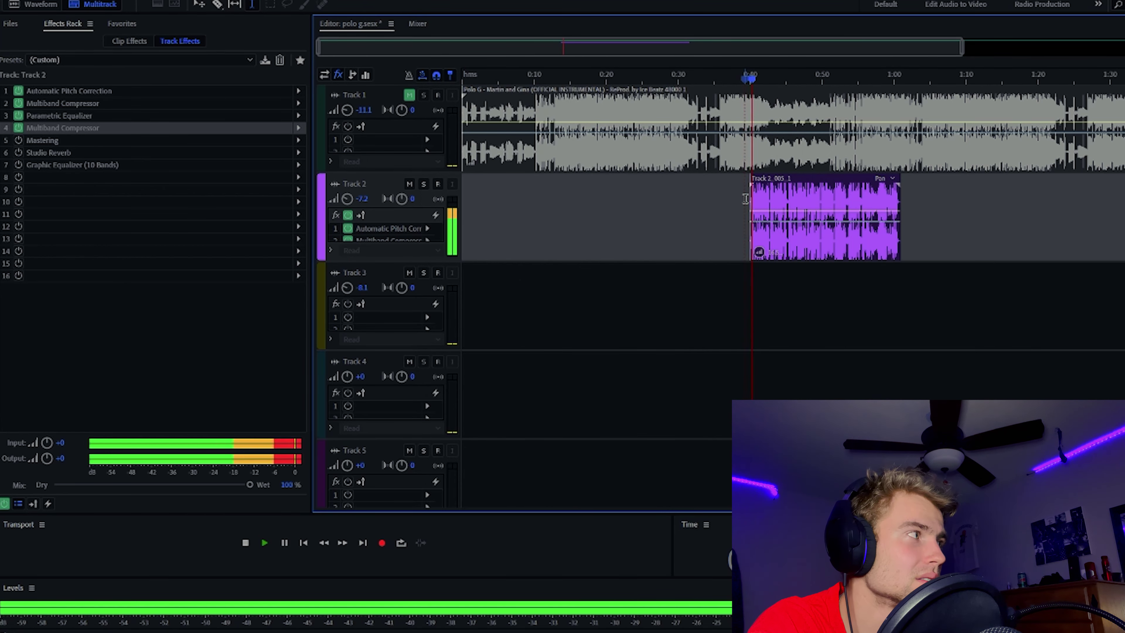
double_click(175, 129)
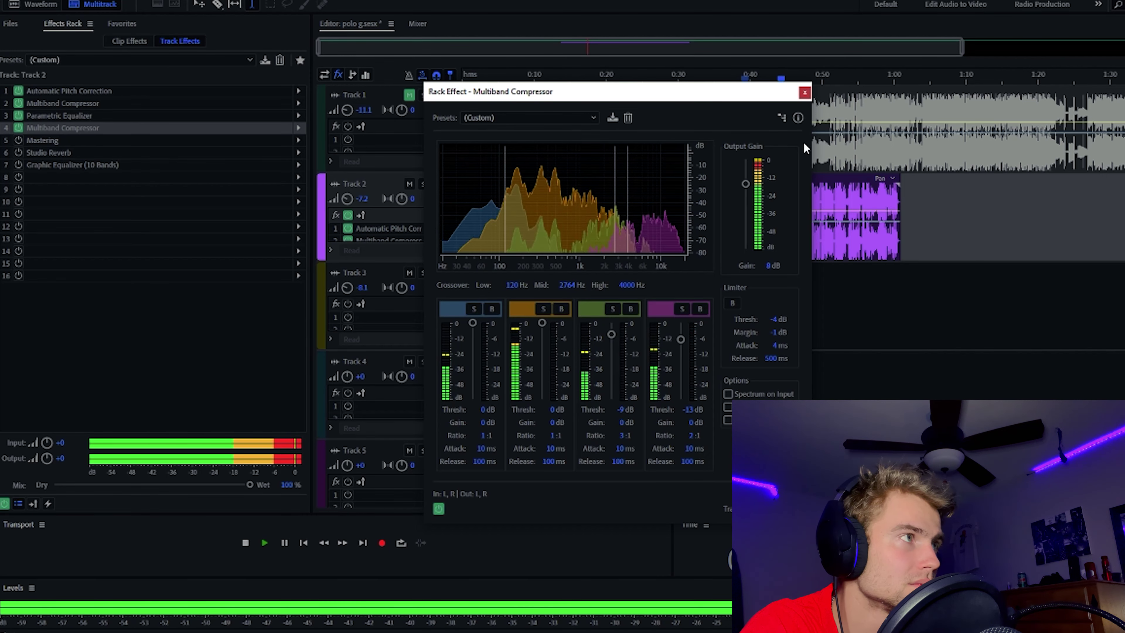
drag(680, 339, 681, 349)
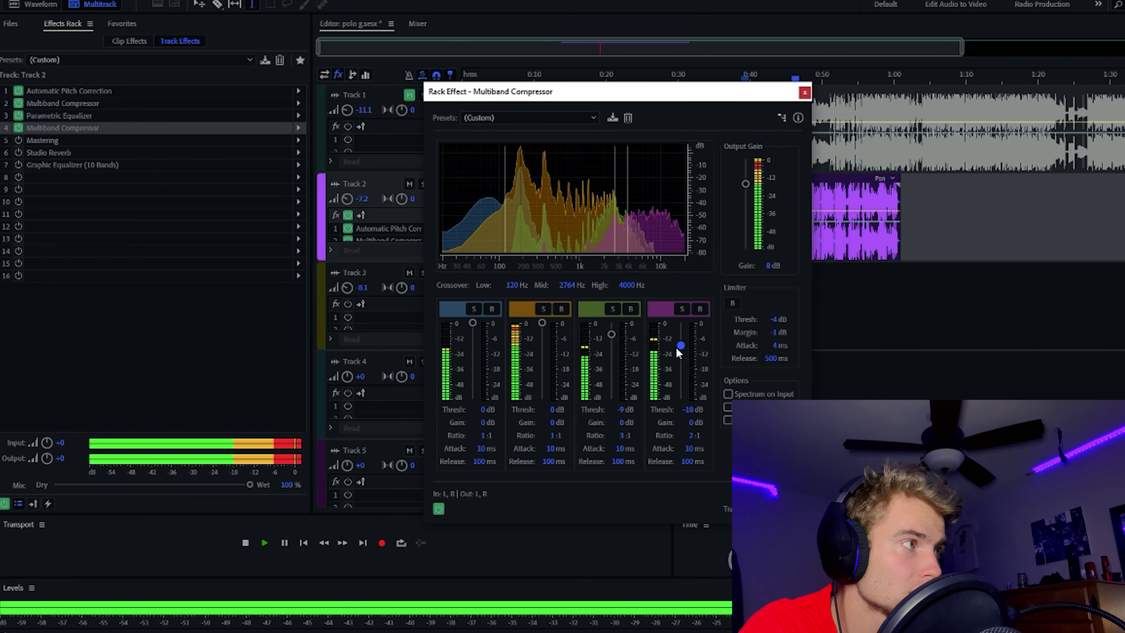
drag(611, 335, 612, 343)
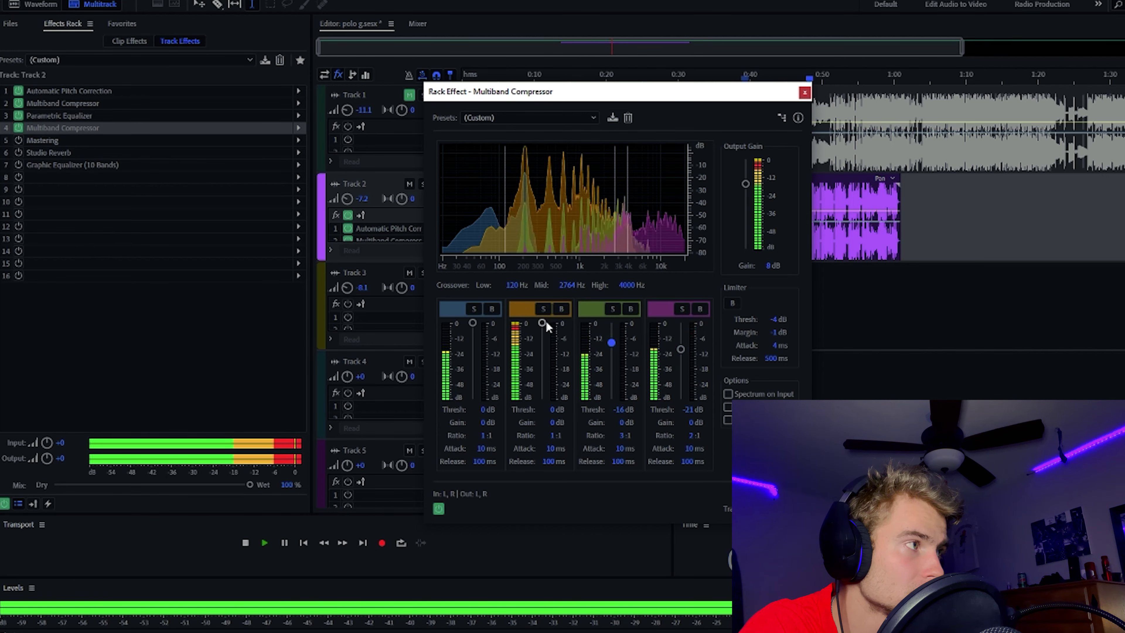
Try a -10 dB threshold on the compressor's orange band and return it to 0 dB
drag(544, 323, 542, 336)
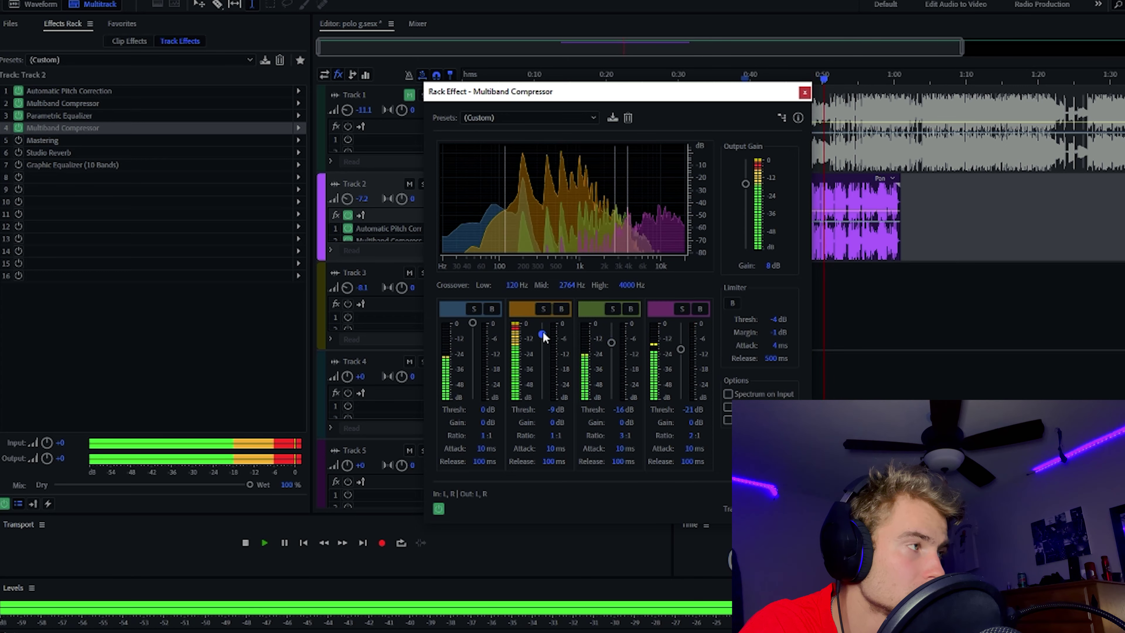
click(472, 323)
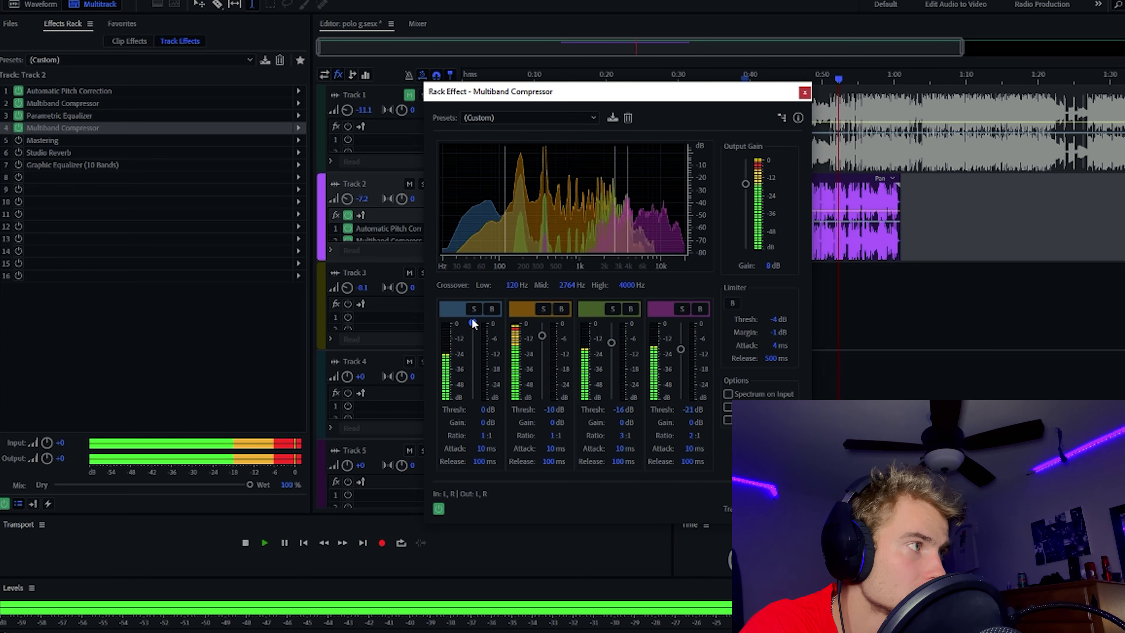
drag(543, 337, 544, 324)
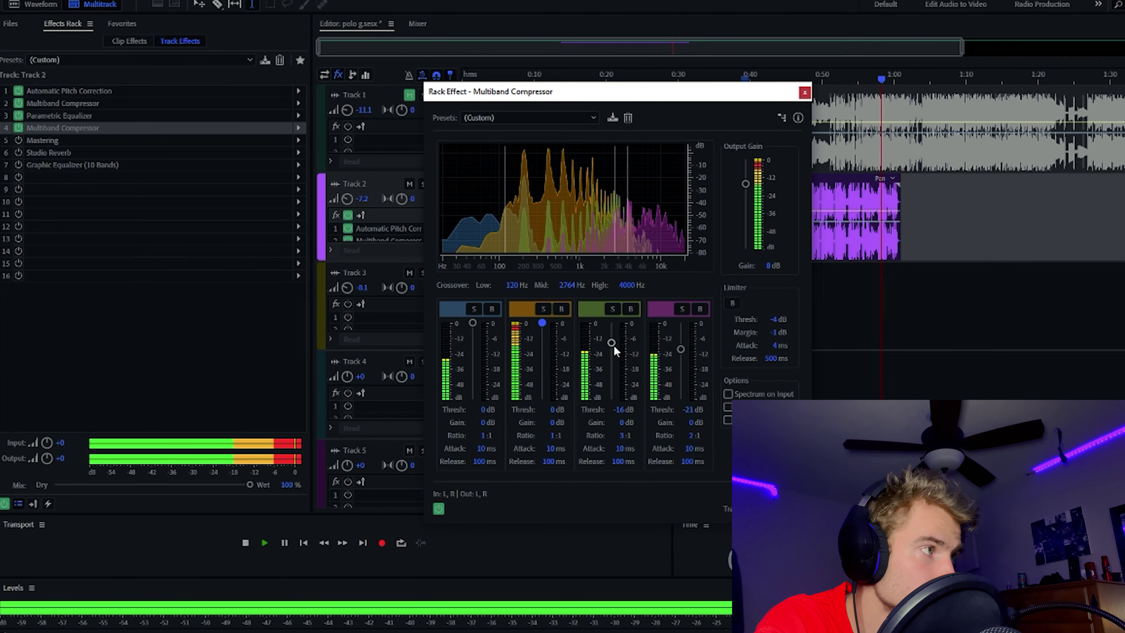
Set the slot 4 compressor's green band threshold to -12 dB and stop playback
drag(612, 343, 611, 338)
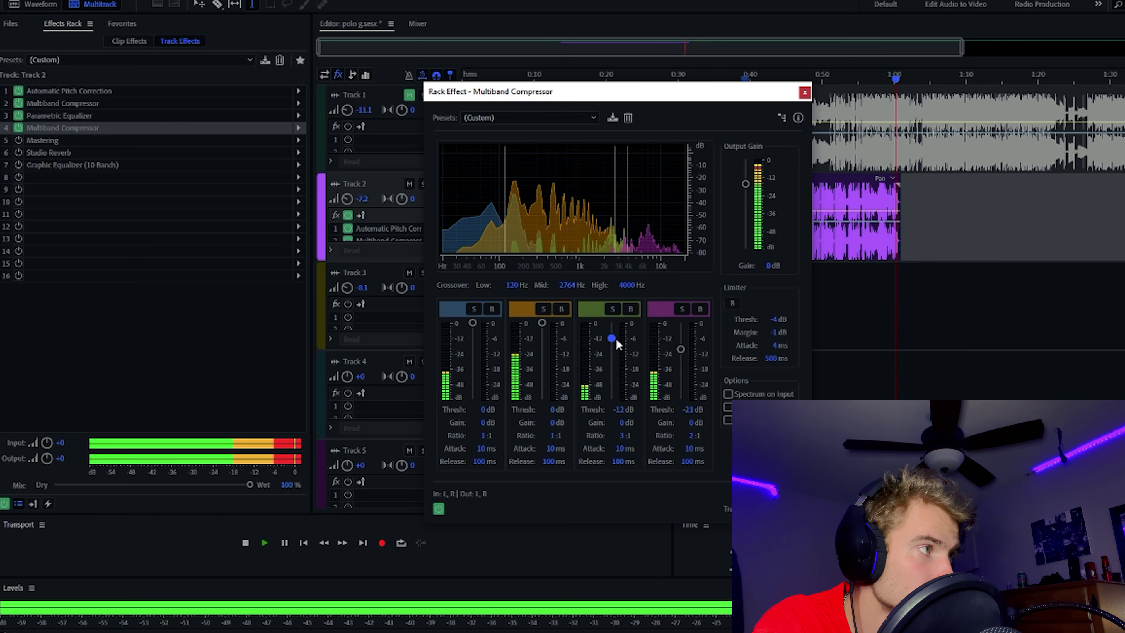
key(space)
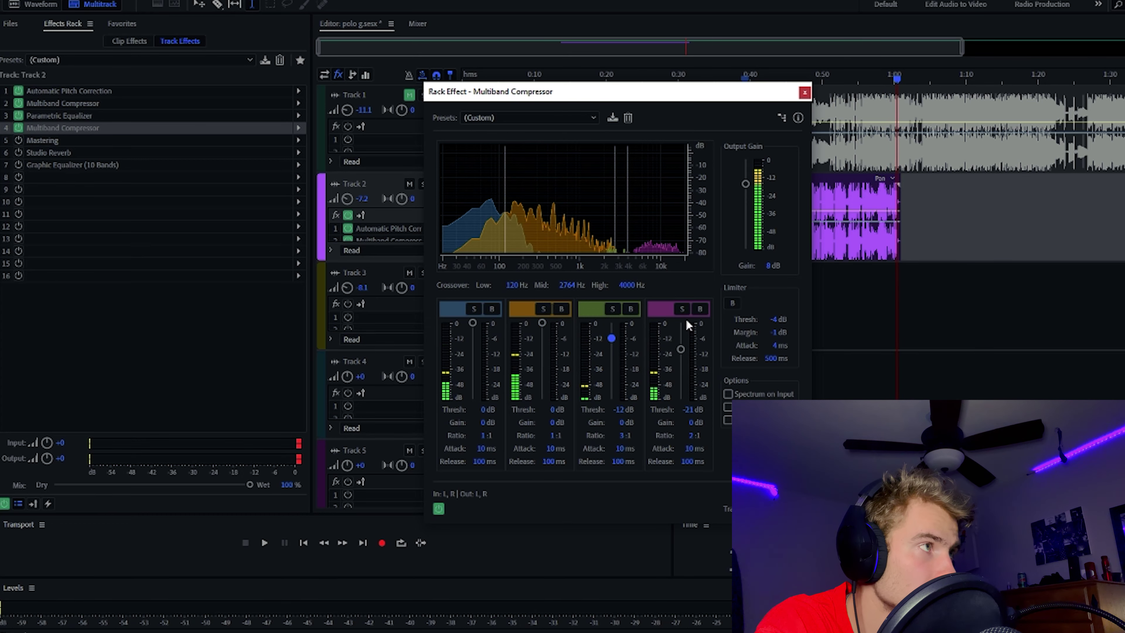
Place the playhead just before the Track 2 vocal clip and review the slot 4 Multiband Compressor settings
click(803, 93)
click(742, 210)
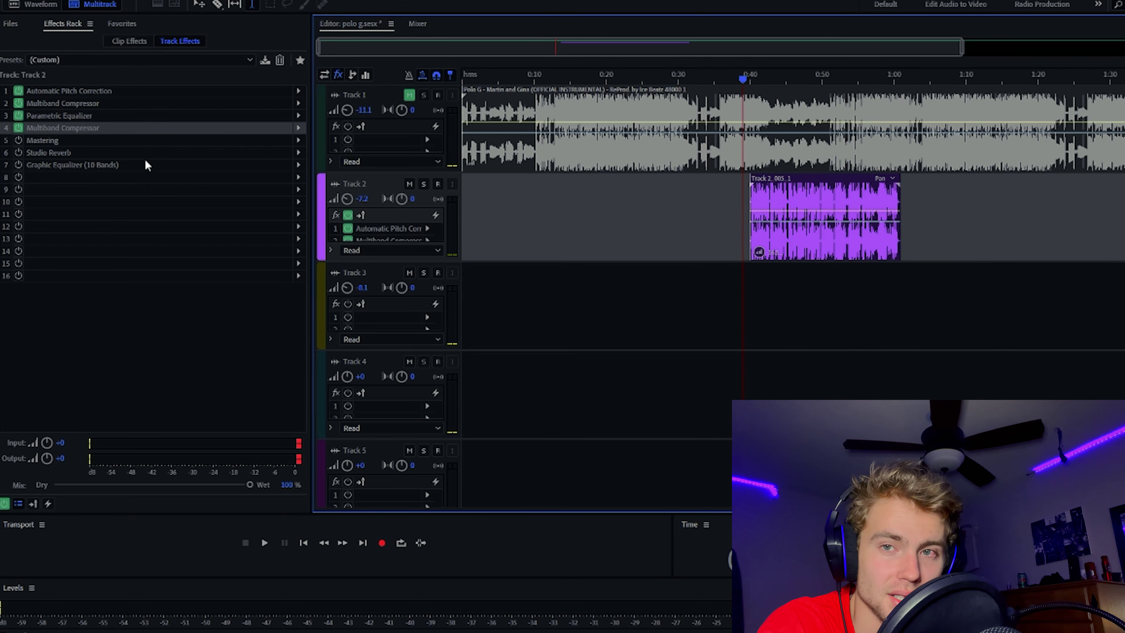
double_click(124, 128)
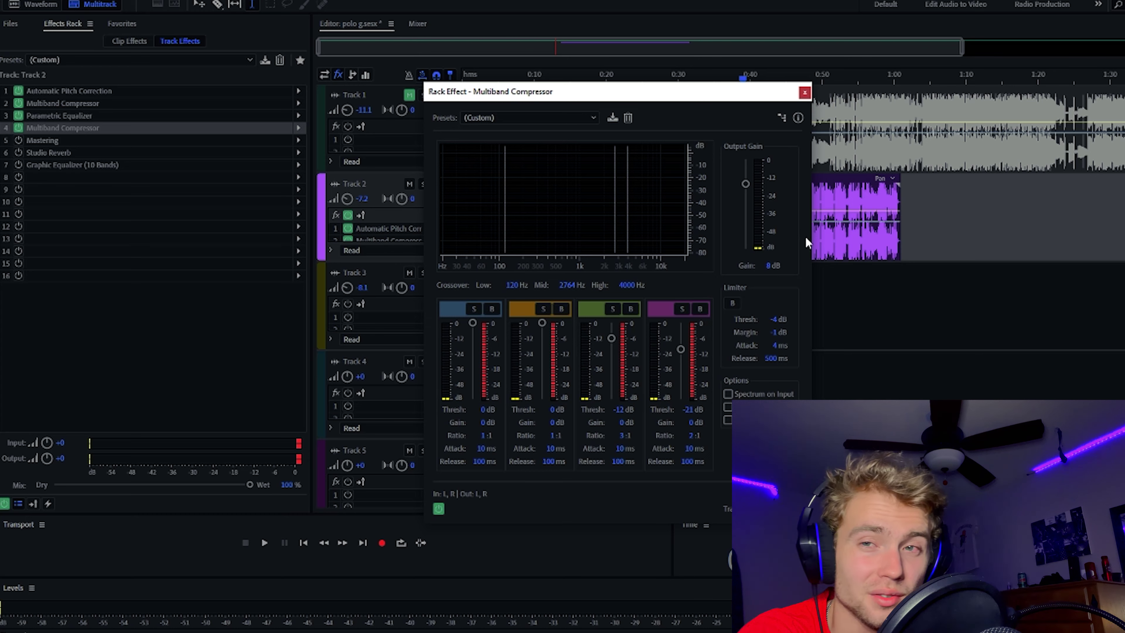
click(804, 91)
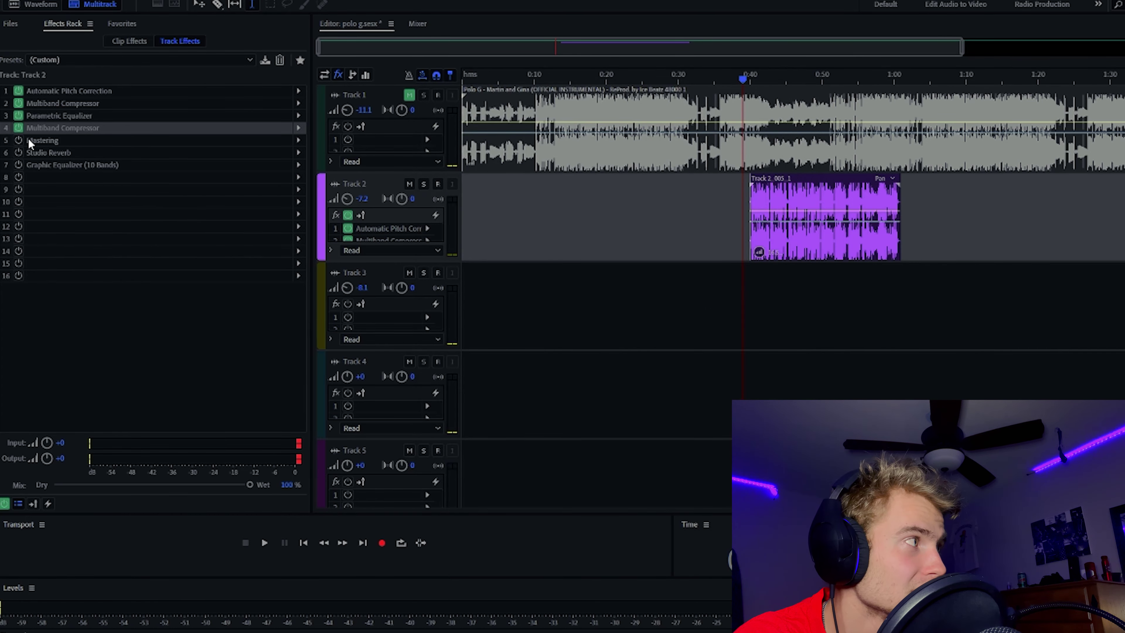
Enable the slot 5 Mastering effect, open its settings and compare the vocal with the effect off and on during playback
click(18, 140)
double_click(45, 141)
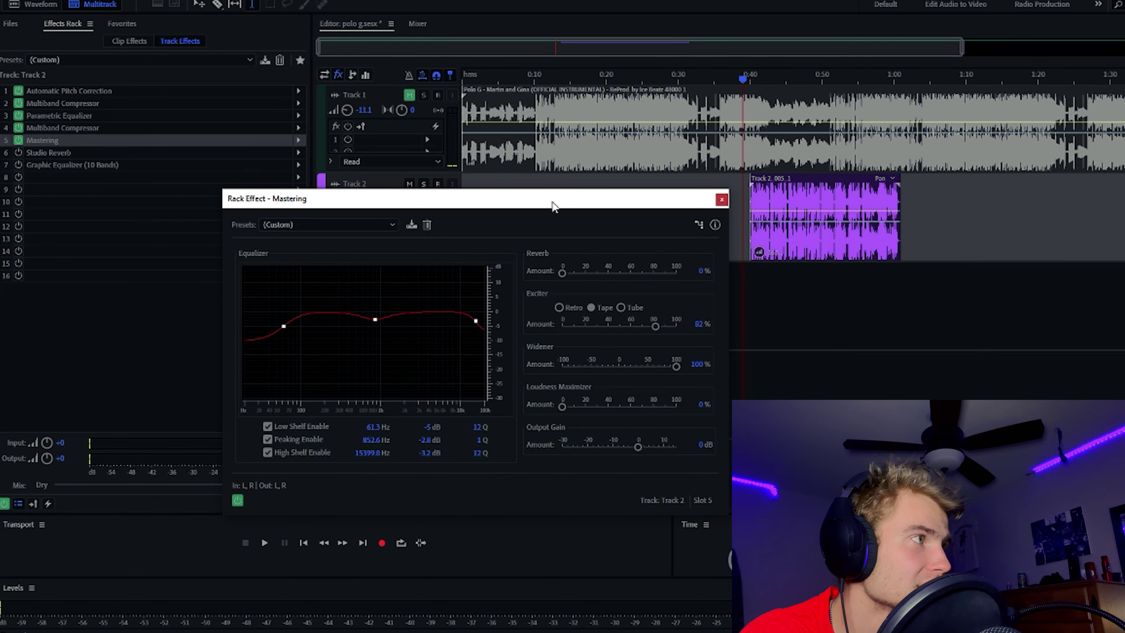
drag(555, 204, 561, 156)
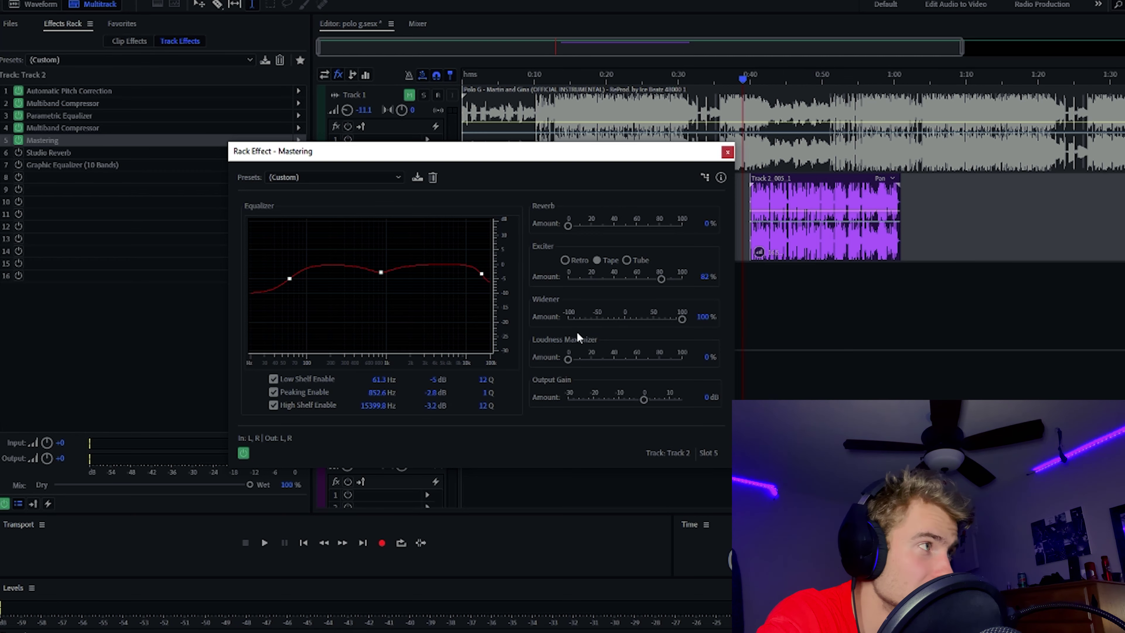
drag(584, 158, 543, 198)
key(space)
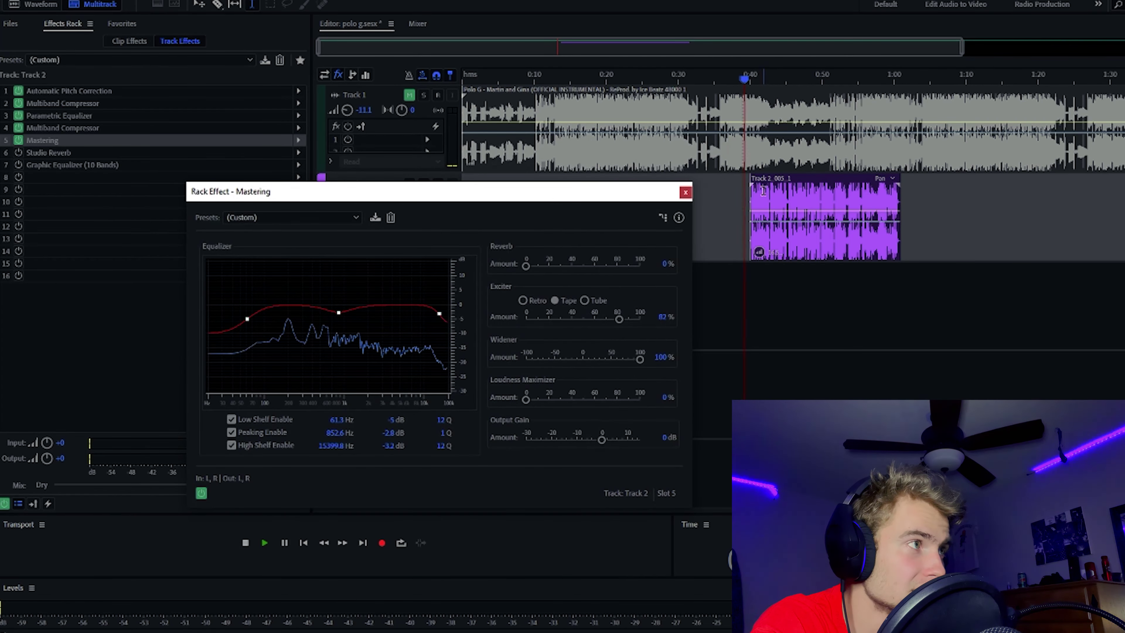
click(20, 141)
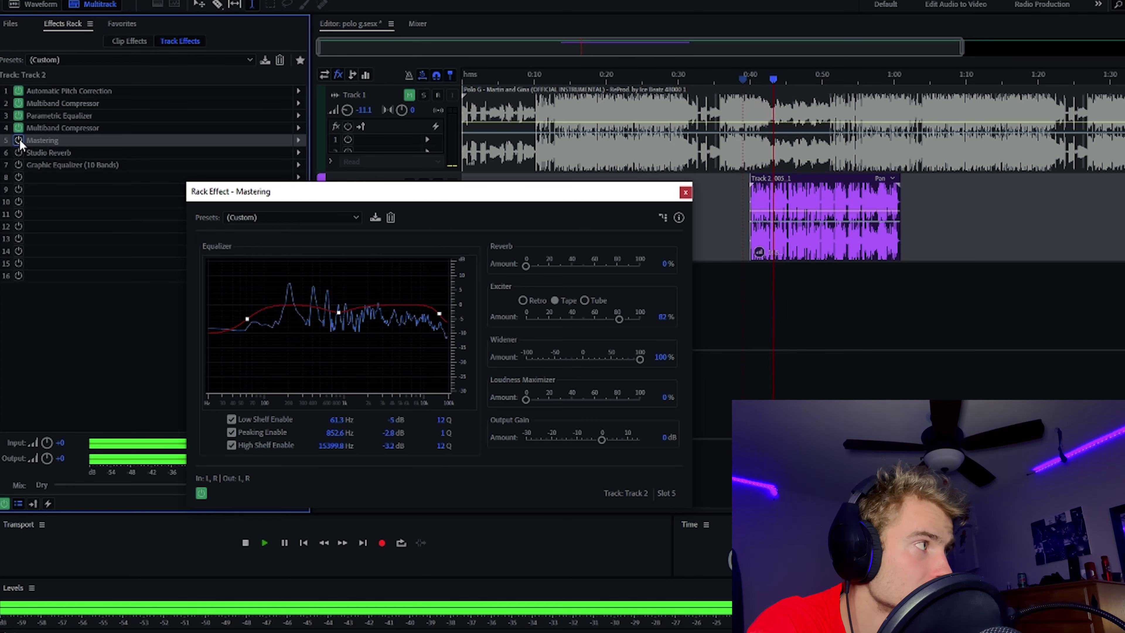
click(20, 142)
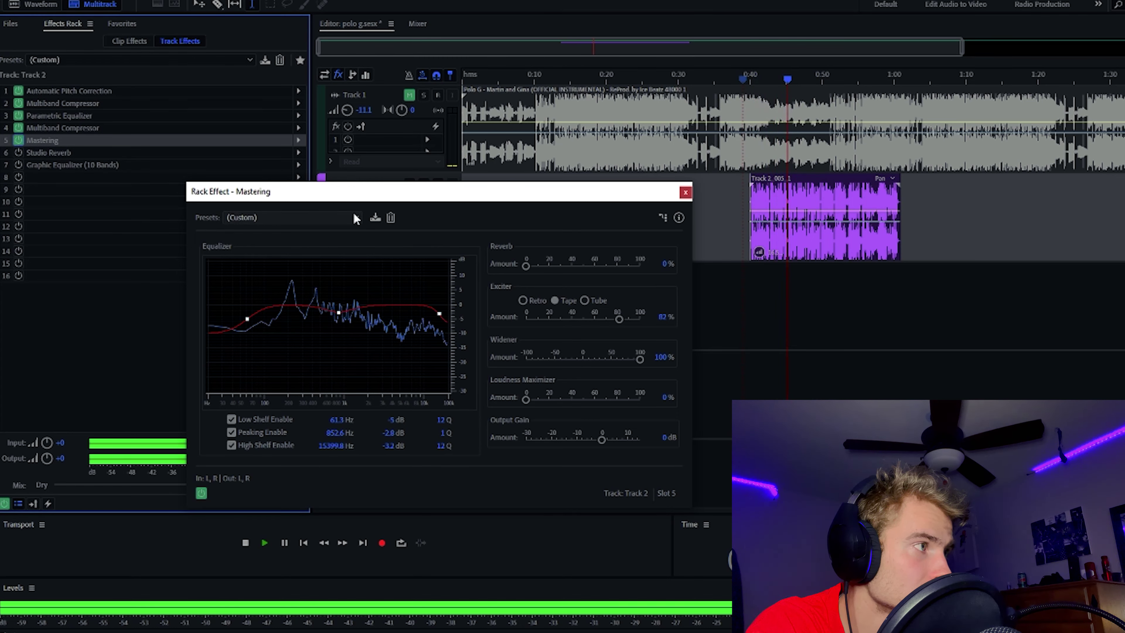
Set the Mastering effect's exciter to 43%, widener to 69% and reverb to 10% while the vocal plays, and stop playback
drag(619, 319, 574, 318)
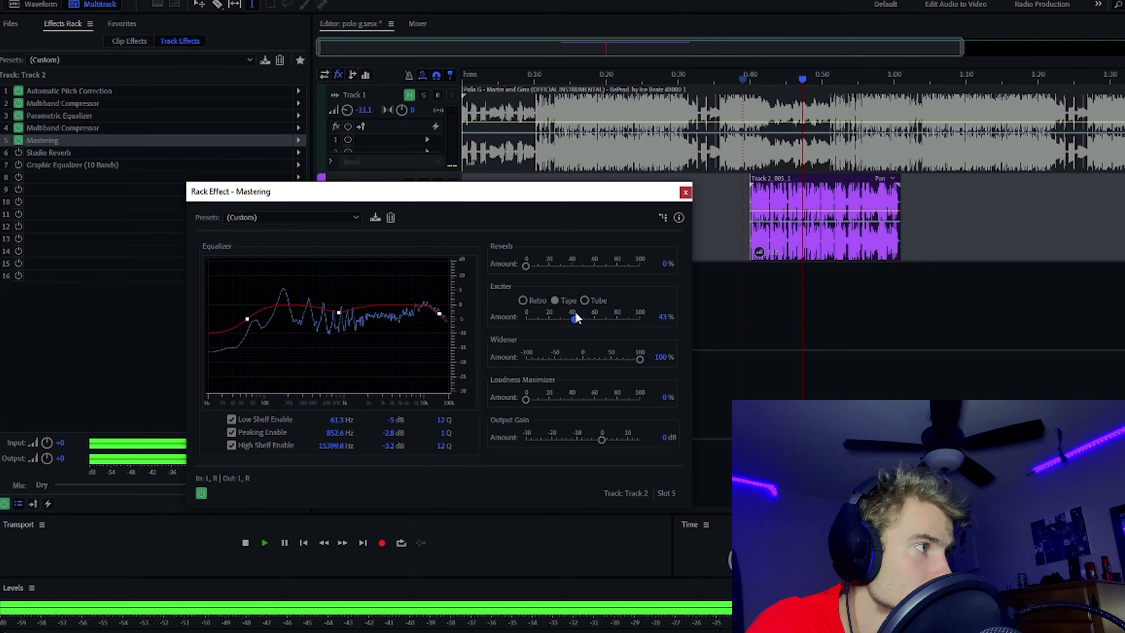
drag(638, 361, 623, 359)
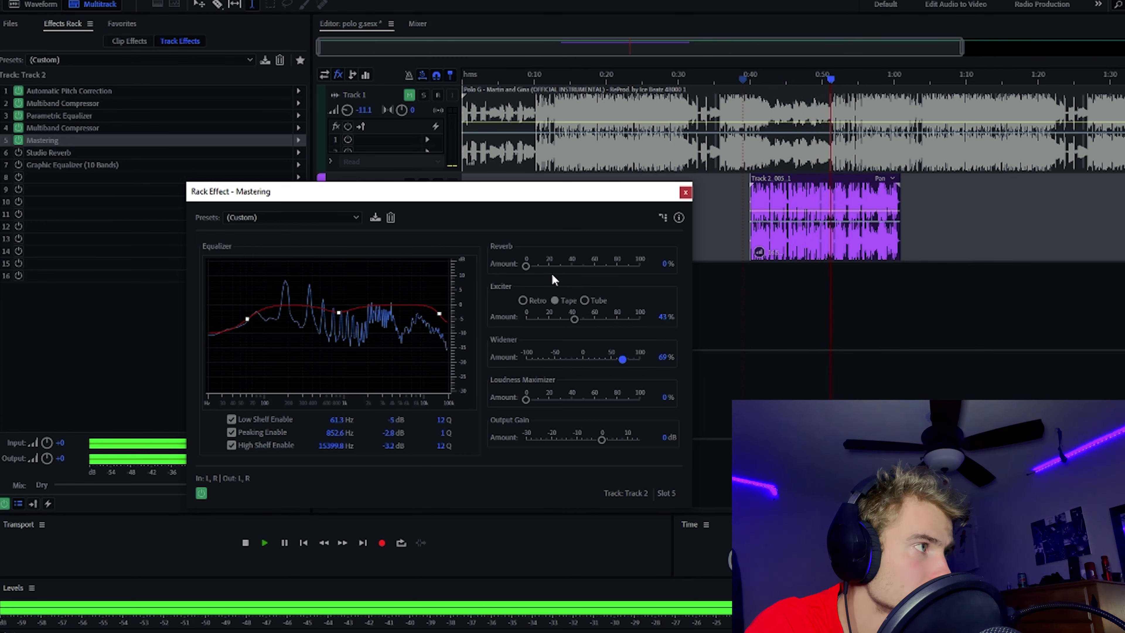
drag(526, 266, 537, 266)
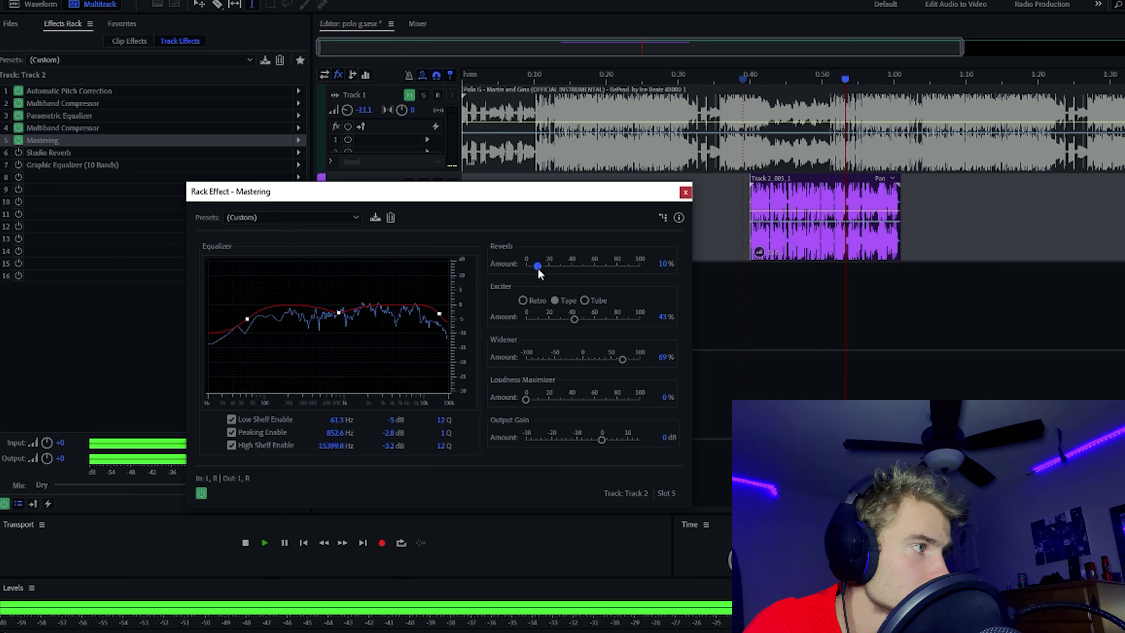
click(686, 192)
double_click(108, 141)
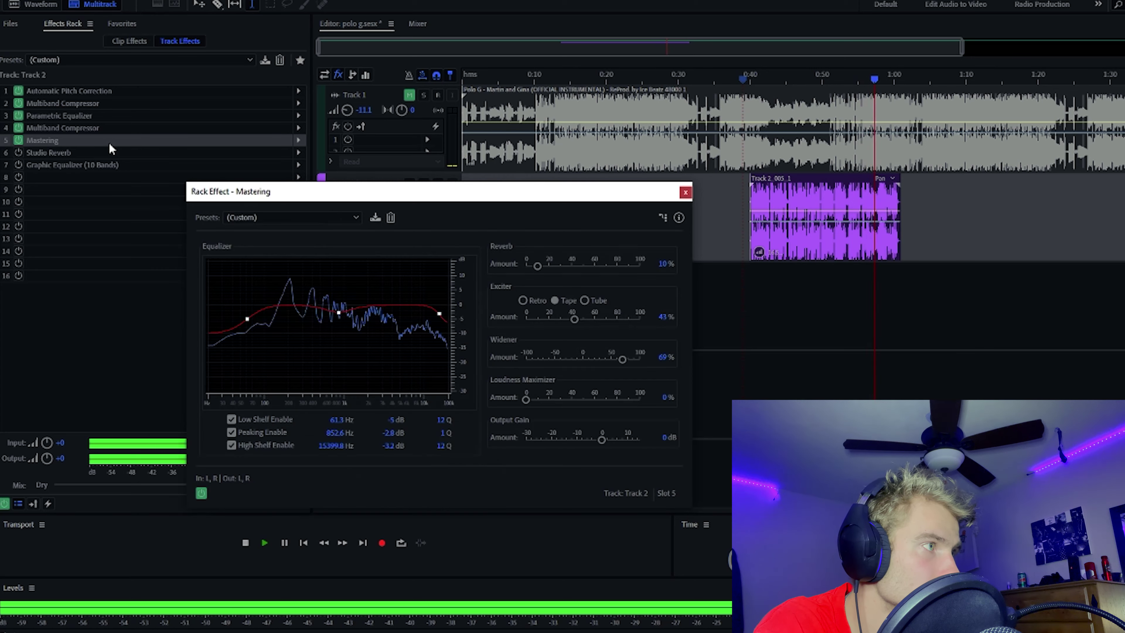
click(685, 191)
key(space)
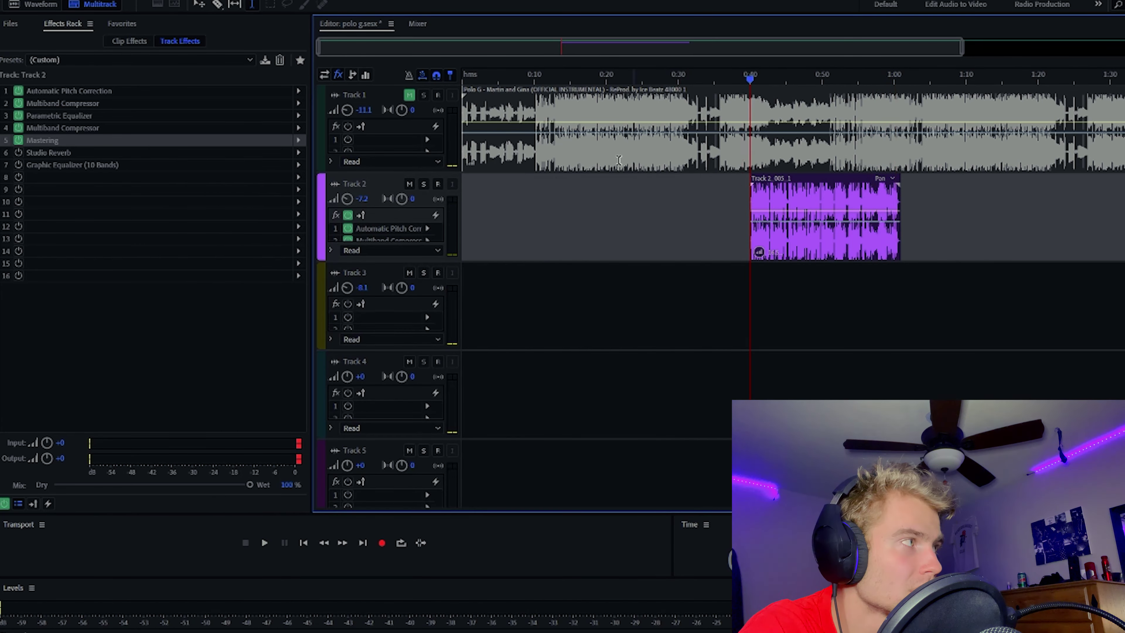
double_click(118, 140)
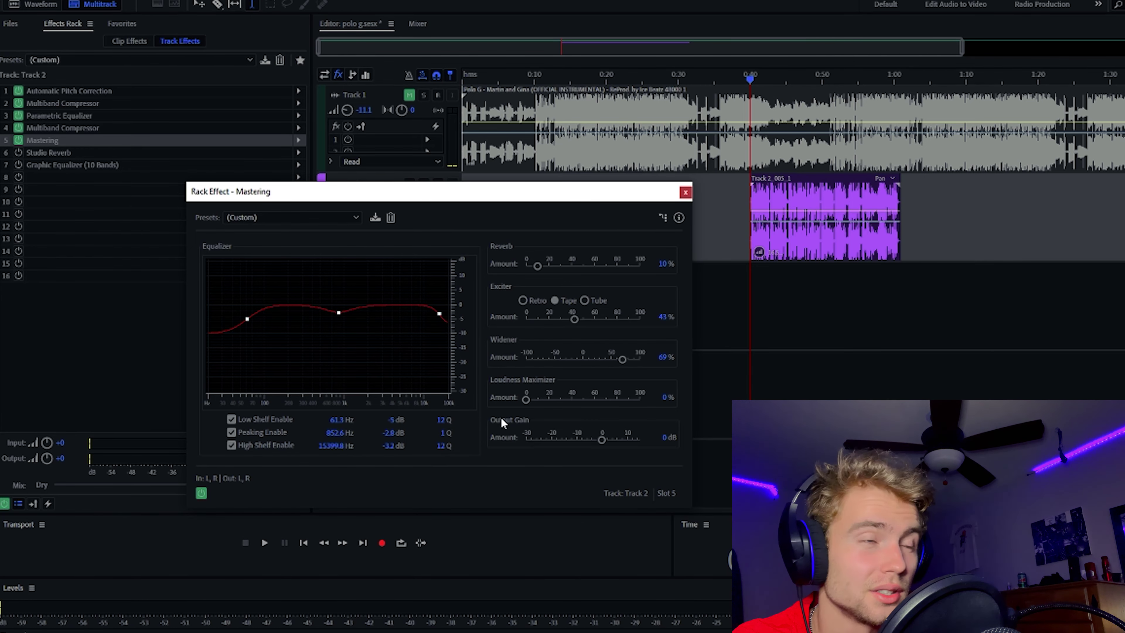
click(685, 193)
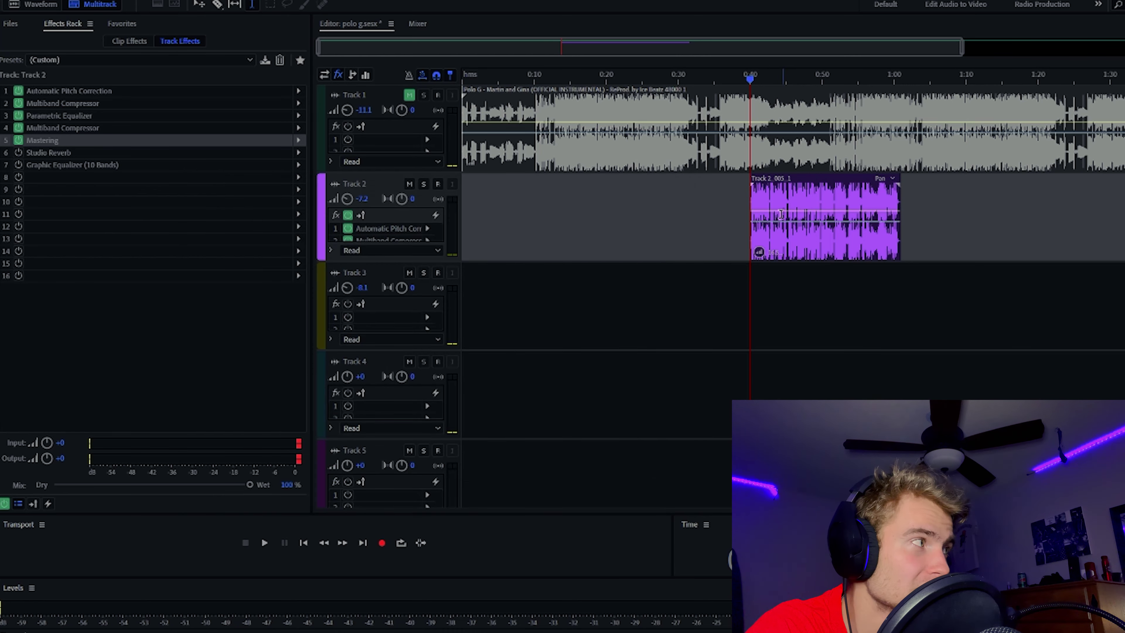
Enable the slot 6 Studio Reverb on Track 2 and review its characteristics and output level settings
click(18, 152)
double_click(95, 153)
drag(674, 146, 570, 158)
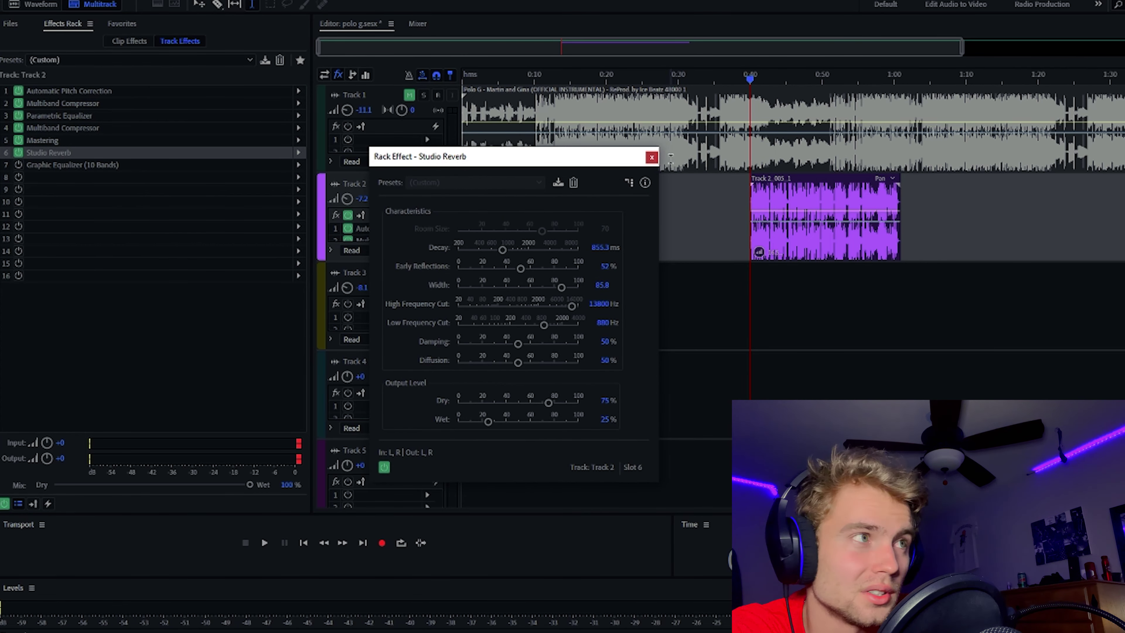
click(651, 157)
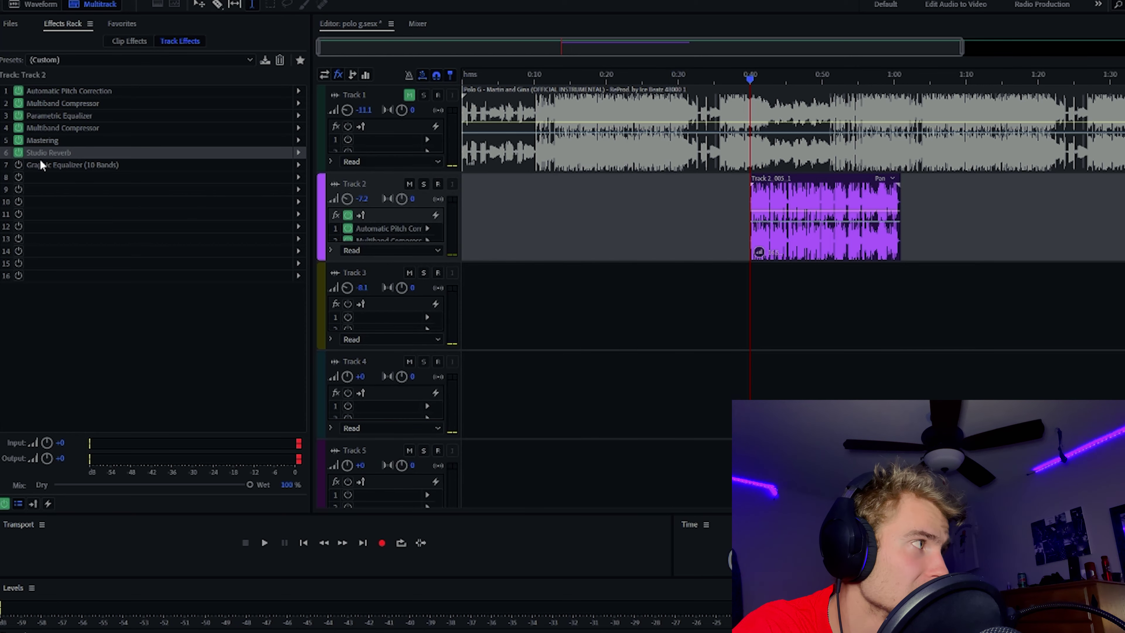
Enable the slot 7 Graphic Equalizer (10 Bands) on Track 2 and review its band gains
click(18, 165)
double_click(146, 167)
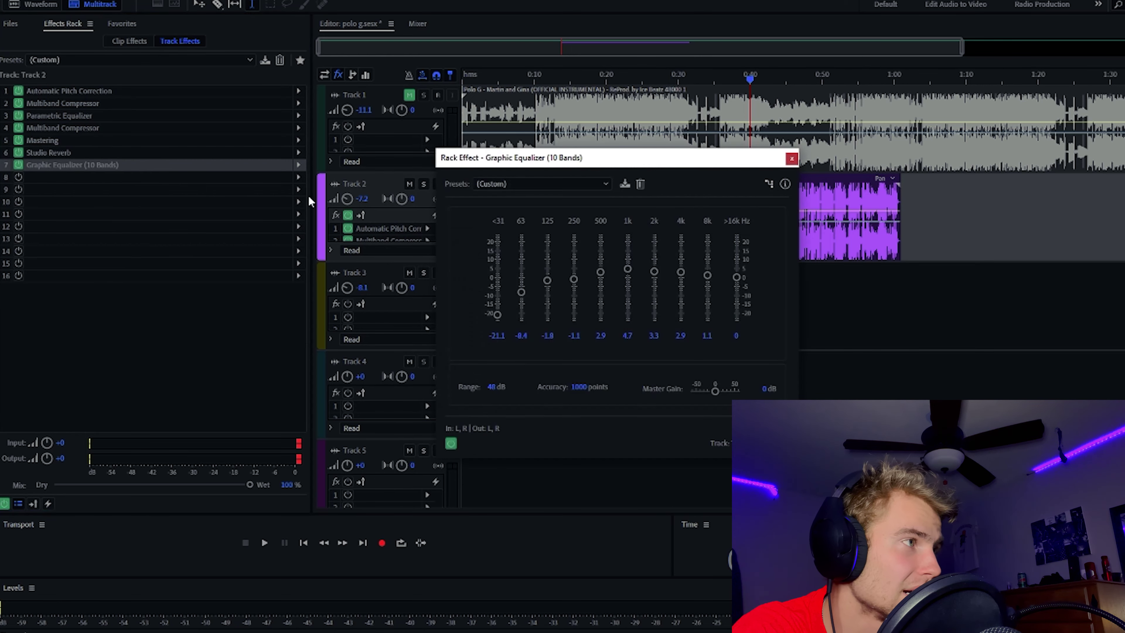
drag(696, 160, 628, 147)
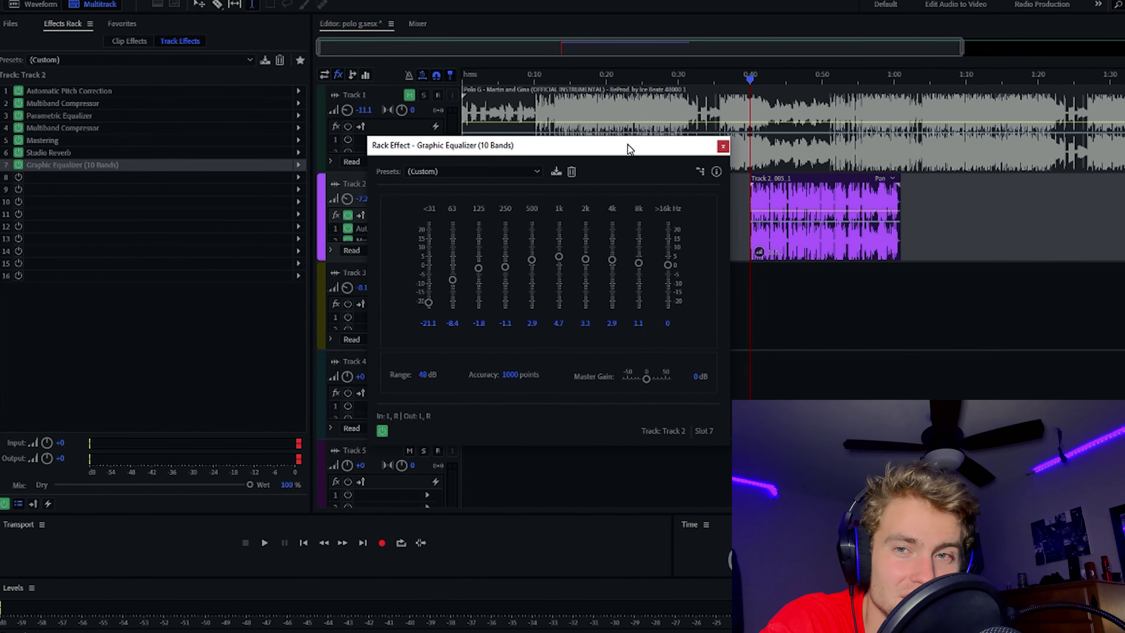
click(722, 146)
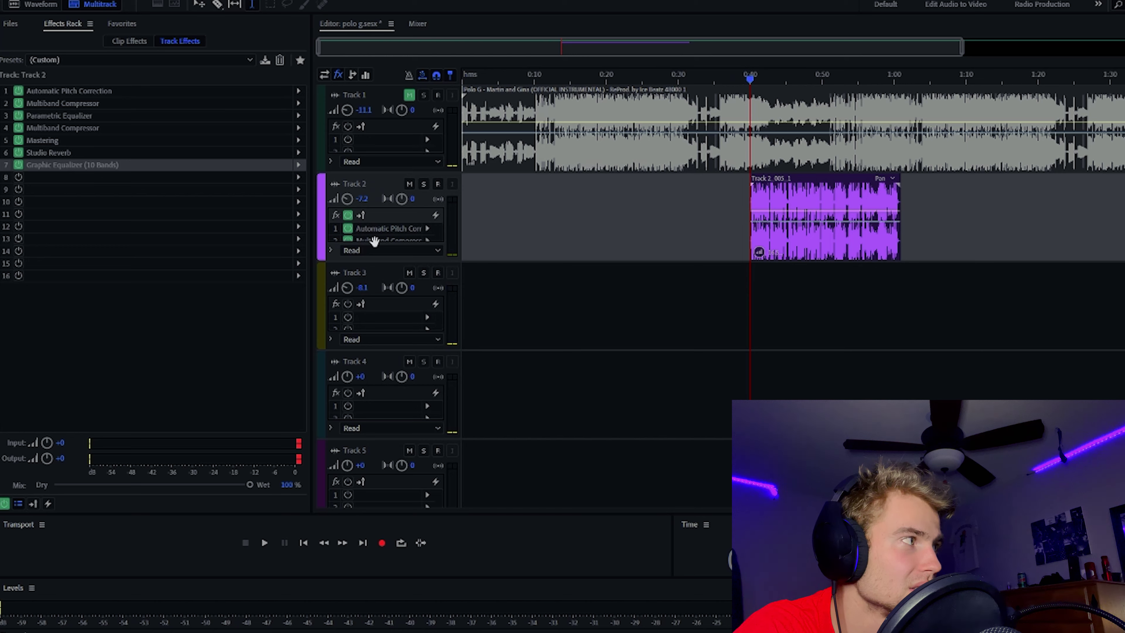
Play the vocal with the Graphic Equalizer bypassed and re-enabled, and unmute the Track 1 instrumental during playback
click(19, 166)
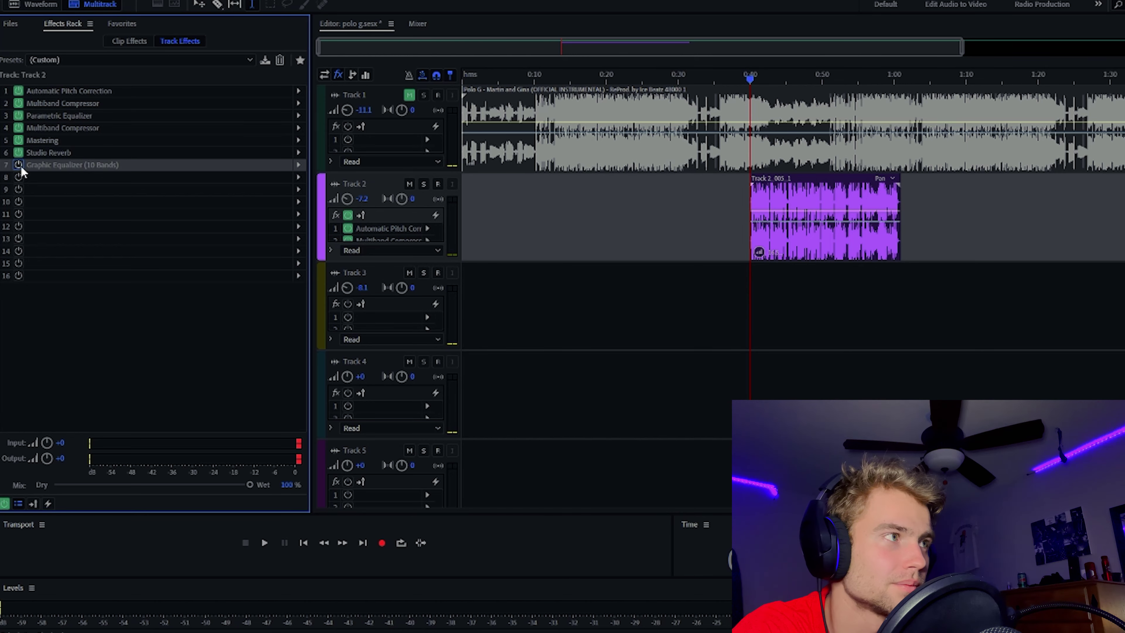
key(space)
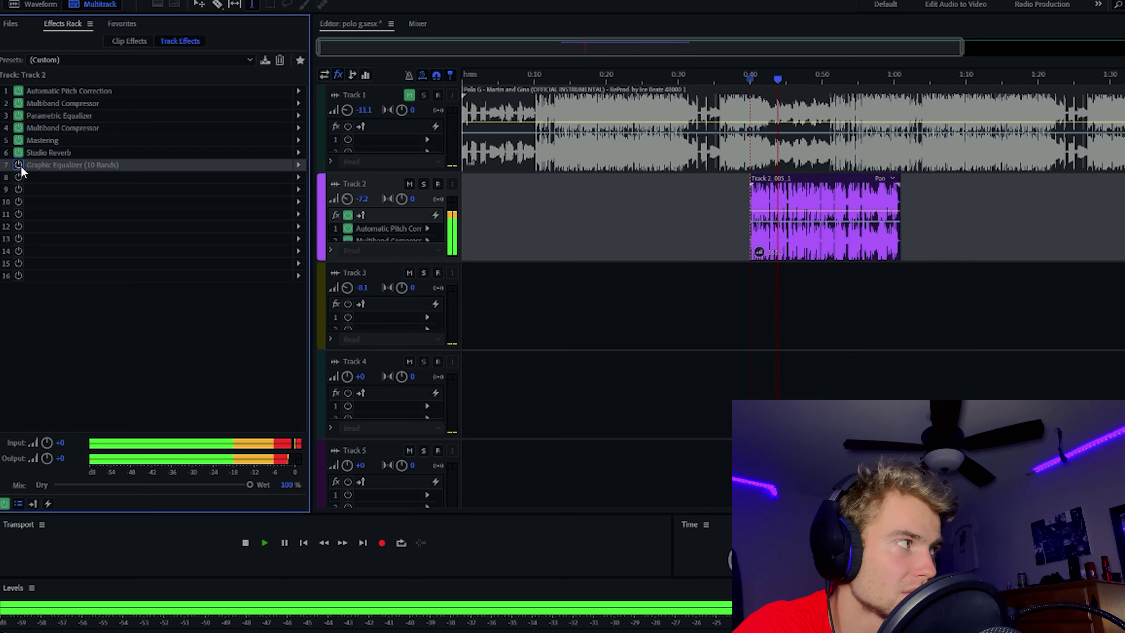
click(20, 167)
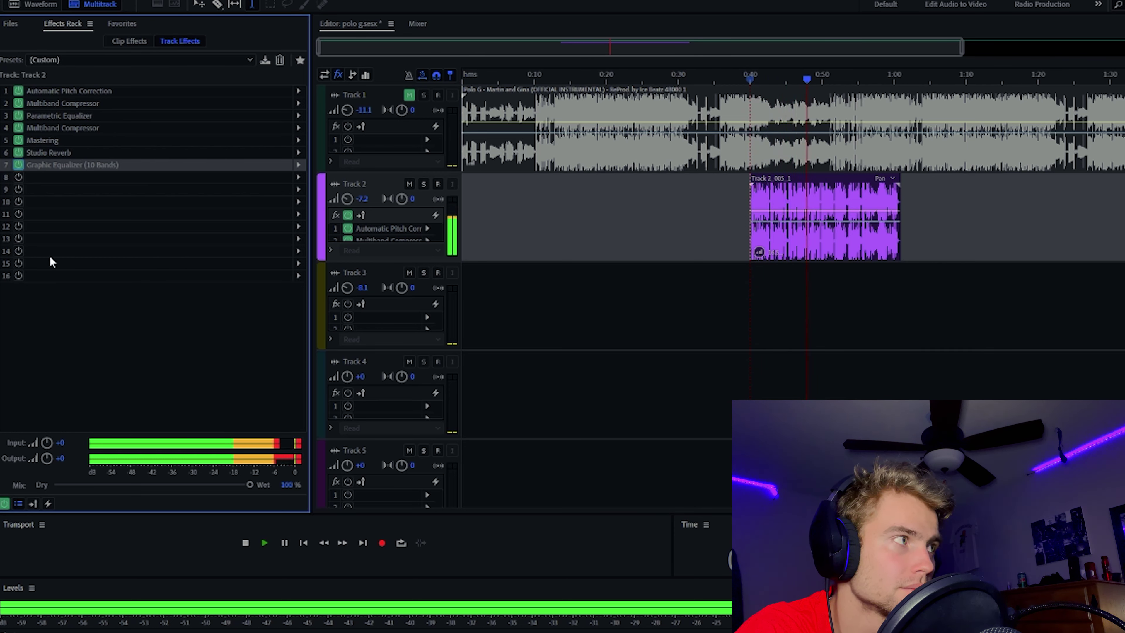
click(409, 95)
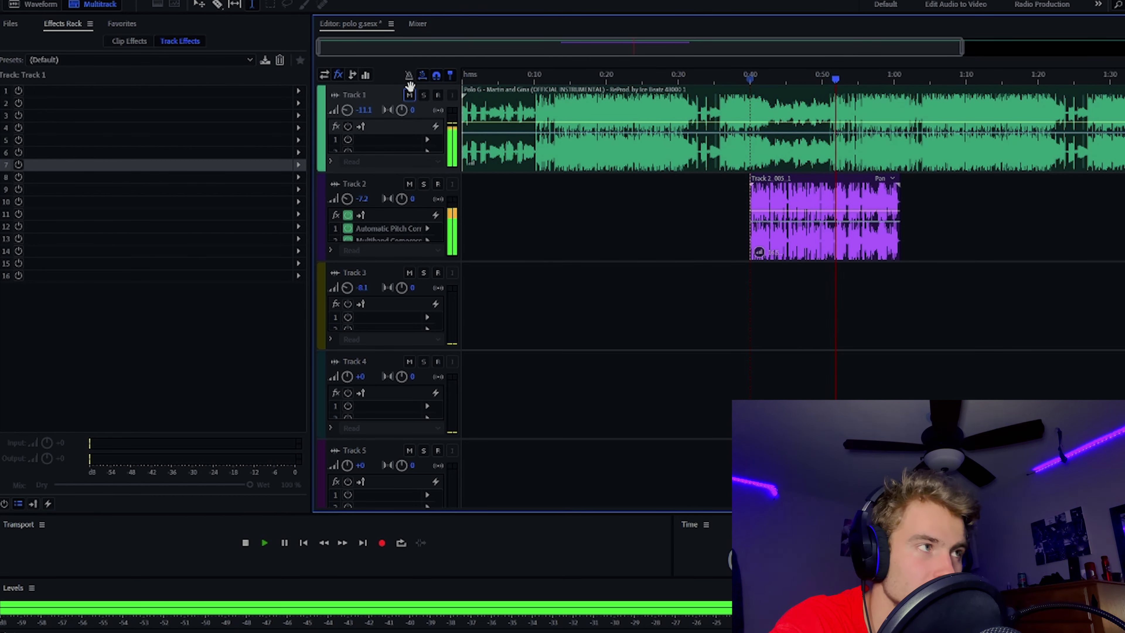